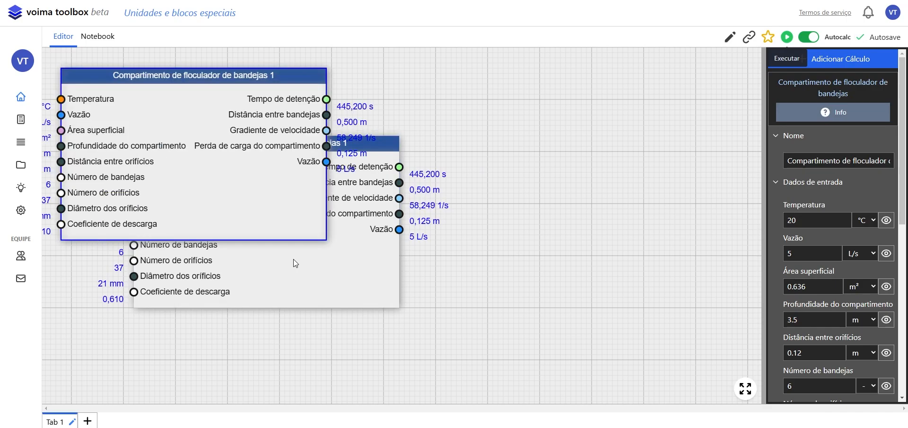
- Place the overlapping flocculator compartment copy beside the original and link the original's Vazão output to the copy's Vazão input
drag(189, 145, 637, 213)
drag(616, 261, 571, 257)
scroll(584, 257, down, 1)
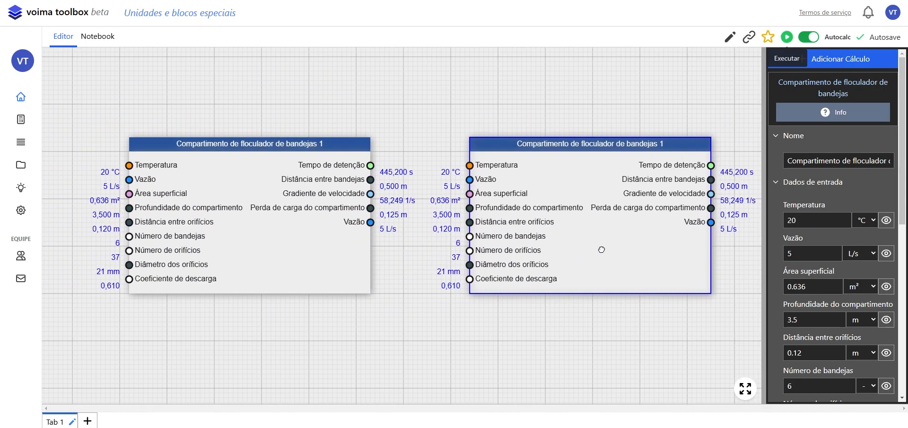
drag(395, 329, 377, 329)
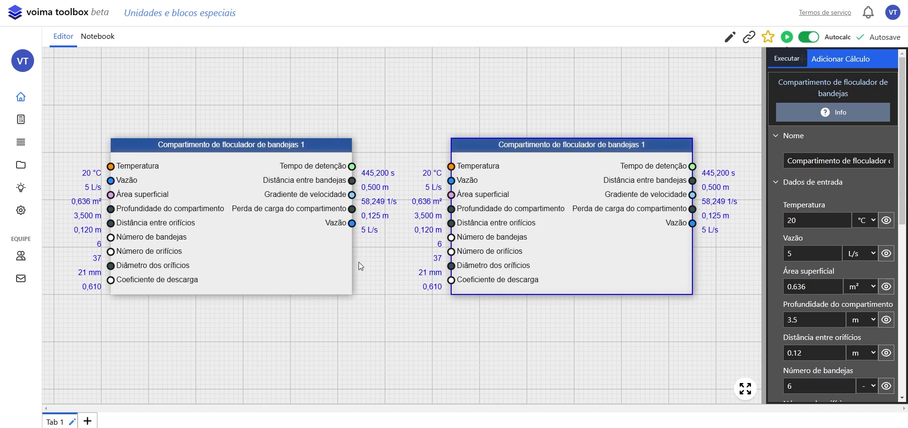
drag(352, 223, 452, 180)
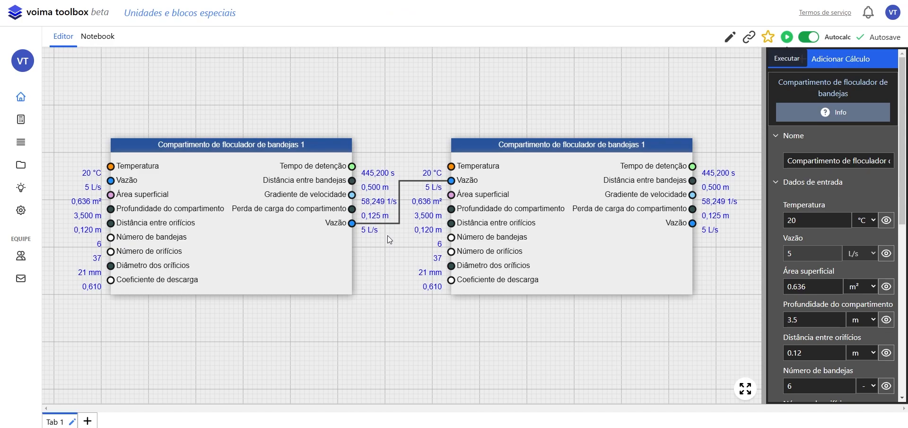
- Try m³/d as the unit of the first compartment's Vazão output, and restore L/s
click(284, 241)
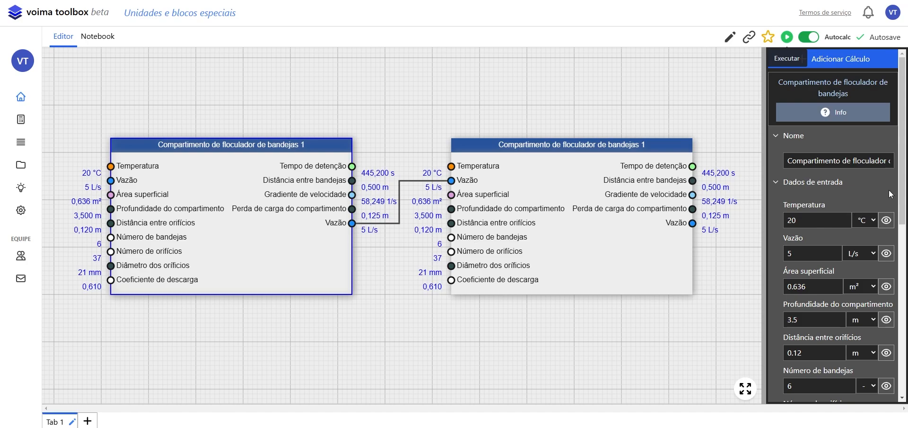
scroll(891, 194, down, 8)
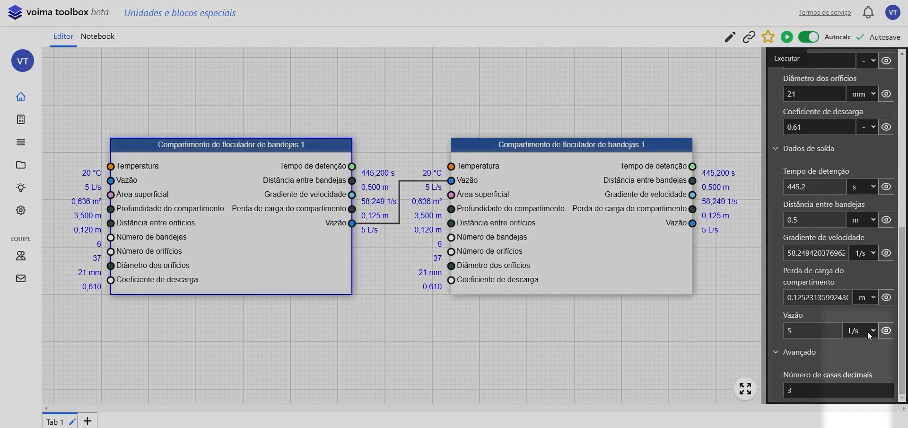
click(867, 330)
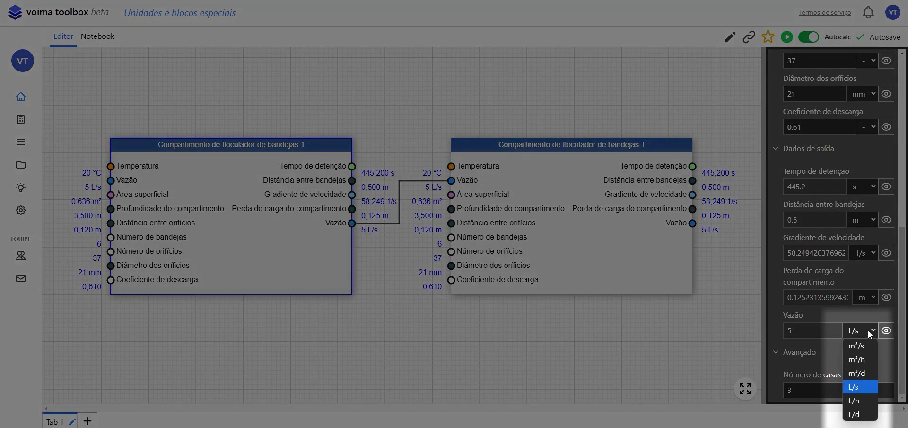
click(864, 372)
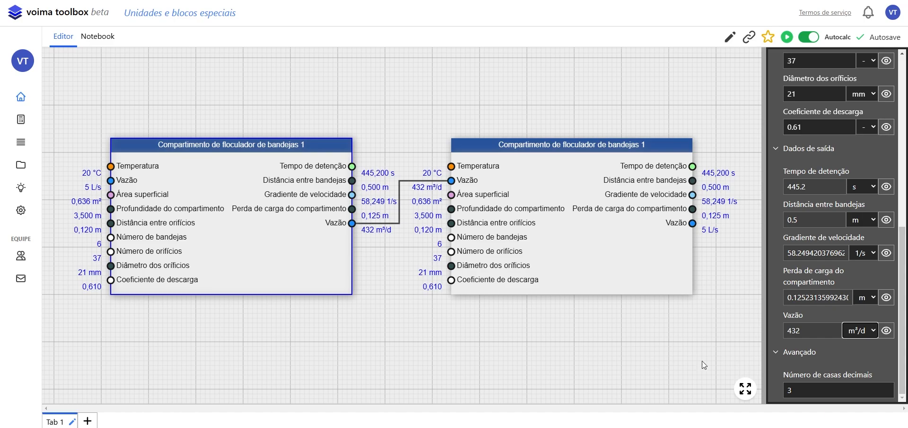
click(866, 333)
click(860, 386)
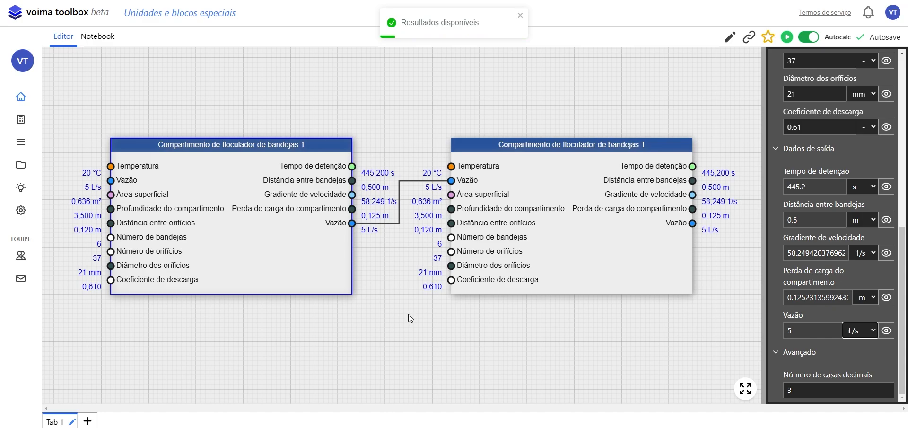
- Replace the Vazão link with one from the first compartment's Vazão output to the second compartment's Área superficial input
click(401, 203)
key(Delete)
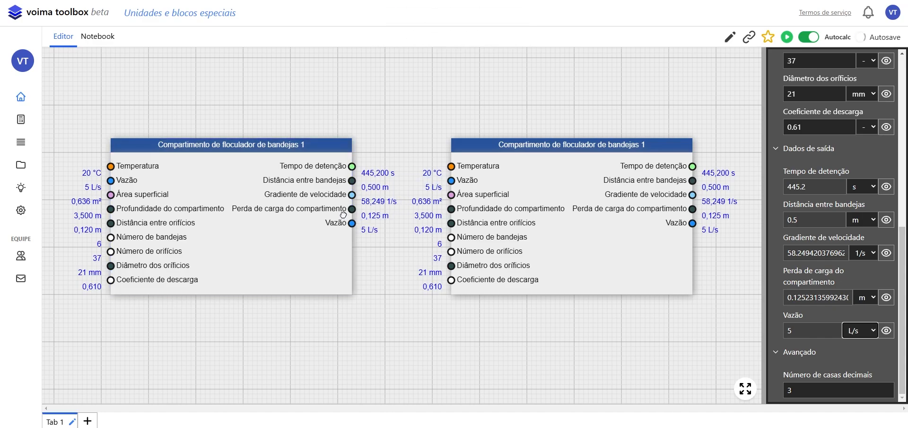
drag(352, 222, 446, 195)
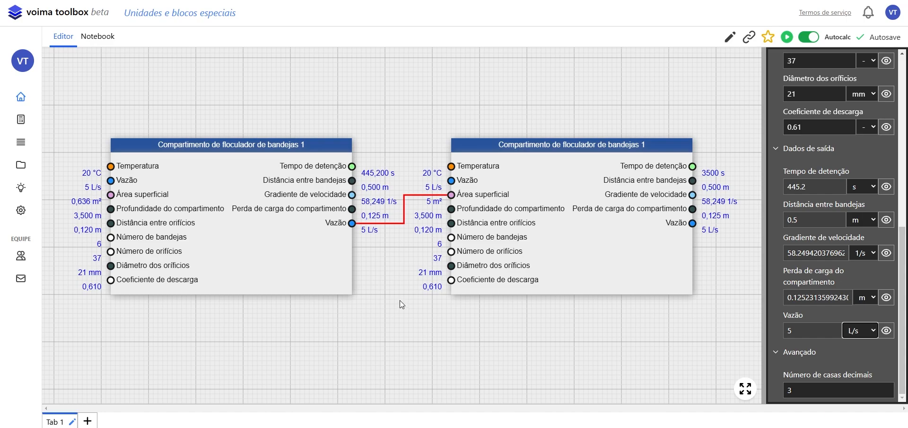
- Remove the link to Área superficial and connect the first compartment's Vazão output to the second compartment's Vazão input
double_click(399, 222)
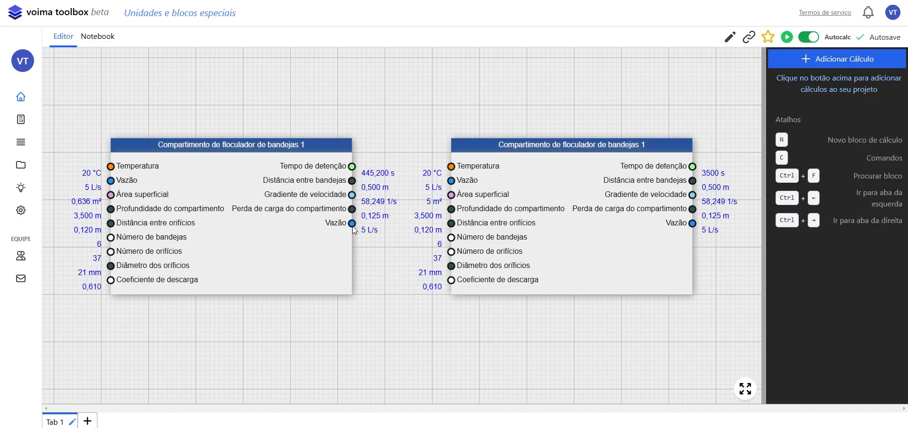
drag(353, 223, 451, 181)
- Set the second compartment's Área superficial to 0.636 m²
click(537, 214)
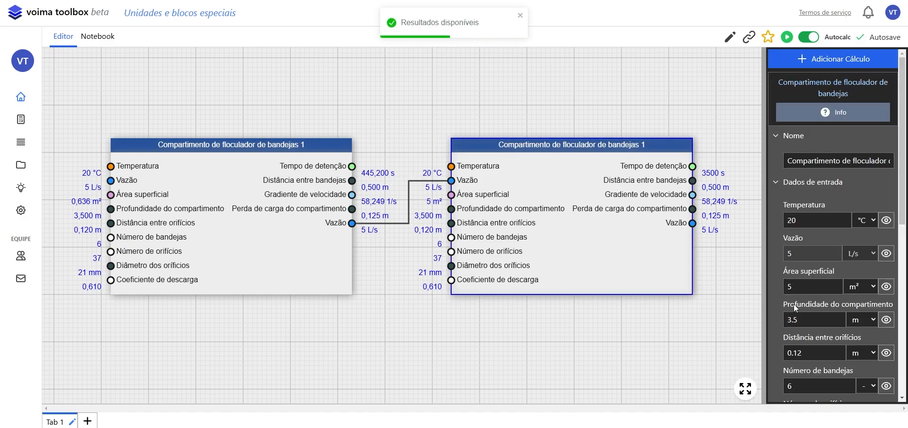
scroll(793, 303, down, 2)
drag(800, 191, 770, 189)
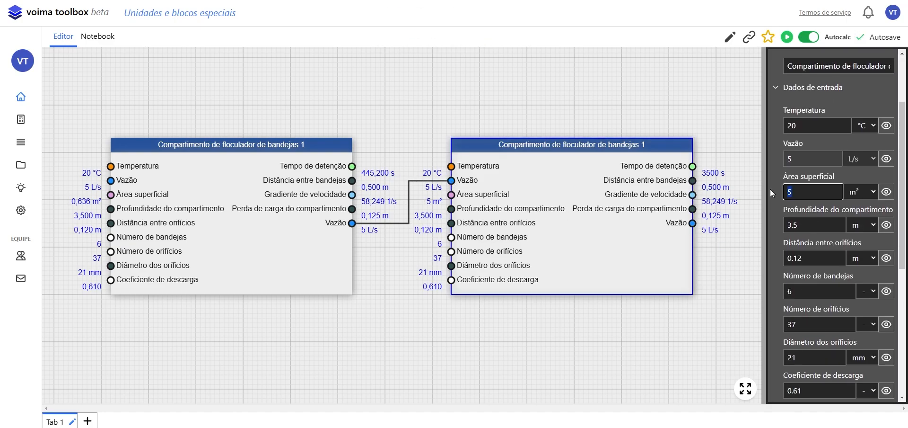
text(0.636)
key(Return)
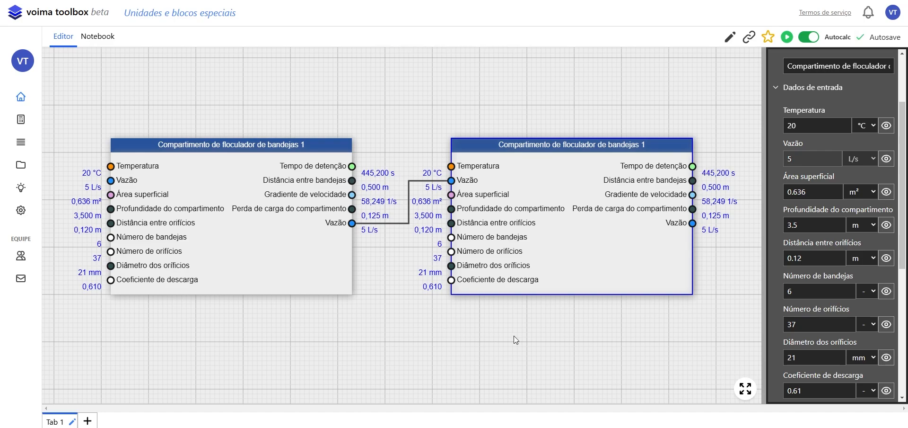
- Add a Soma calculation from the Matemática category and place it above and to the right of the second compartment
scroll(424, 299, down, 3)
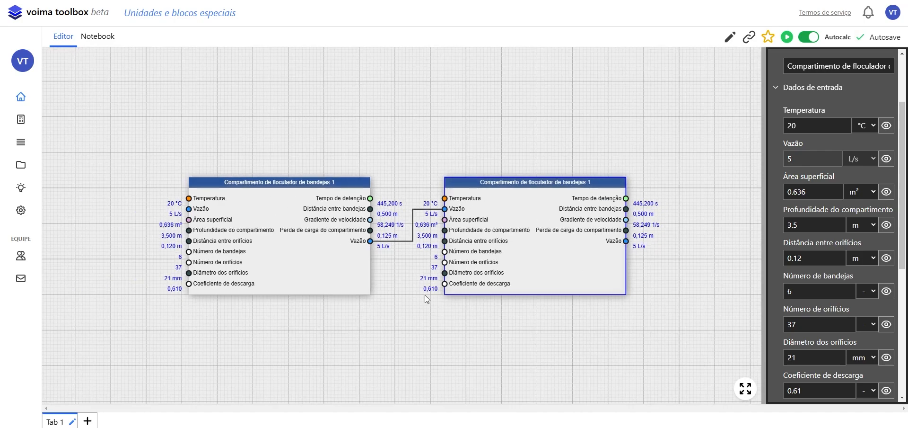
drag(553, 276, 444, 304)
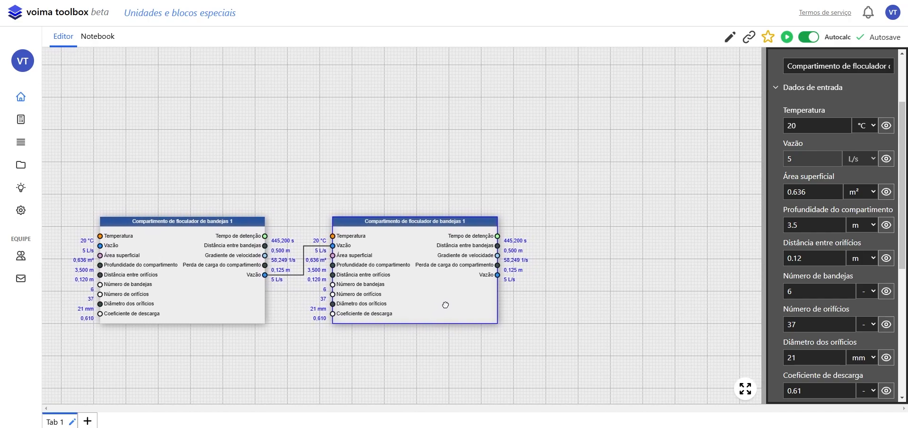
click(548, 214)
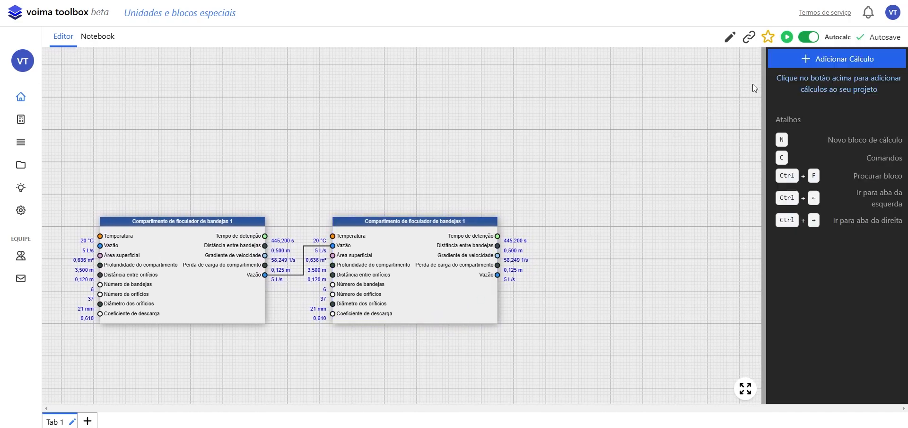
click(820, 61)
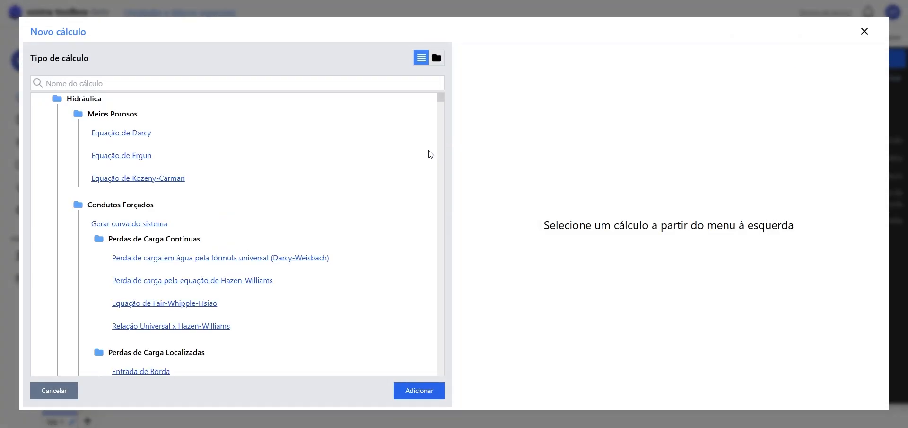
click(438, 62)
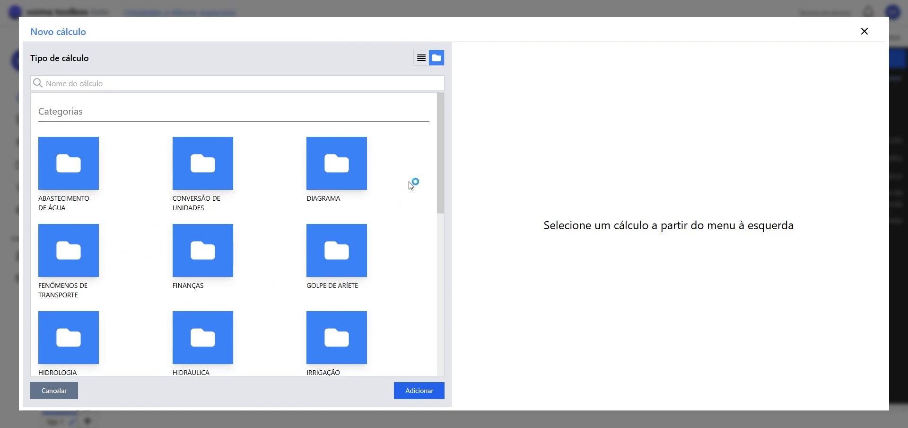
drag(438, 136, 436, 232)
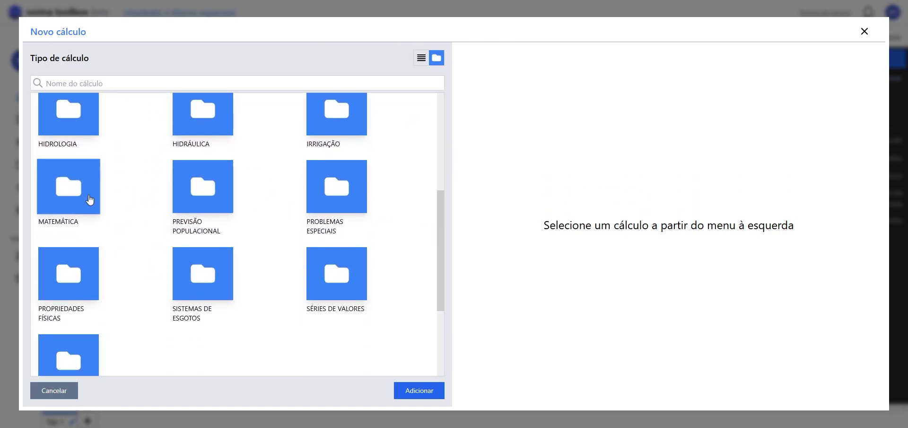
click(63, 198)
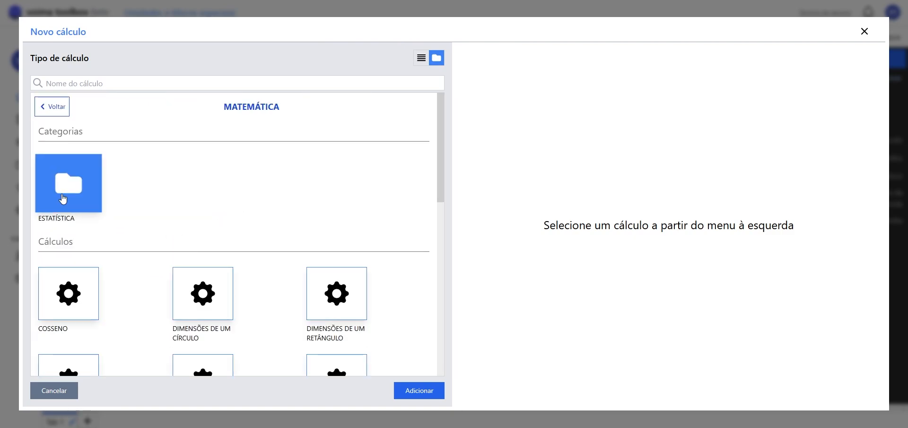
drag(439, 130, 424, 197)
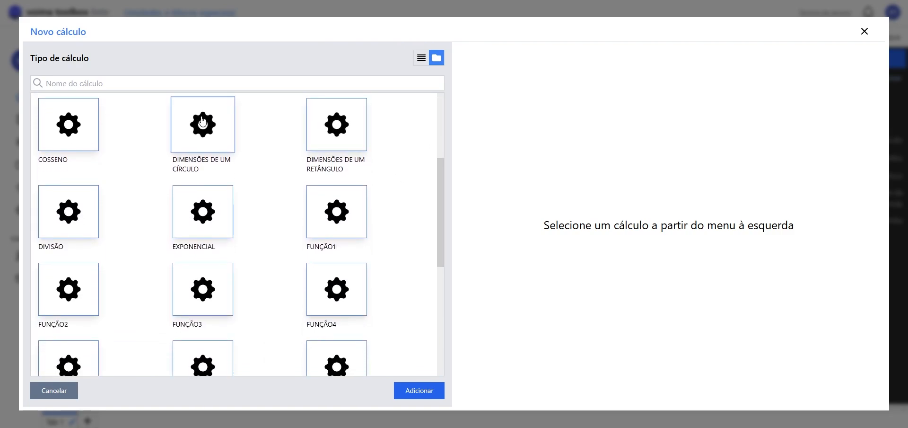
scroll(286, 272, down, 3)
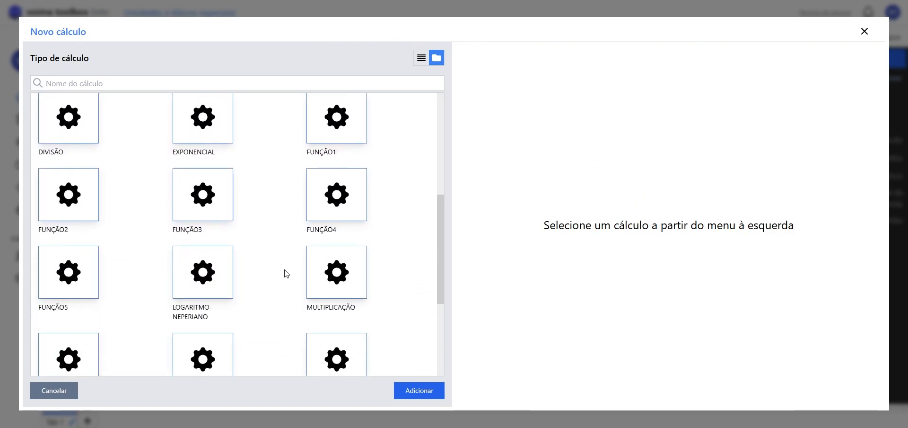
scroll(286, 272, down, 3)
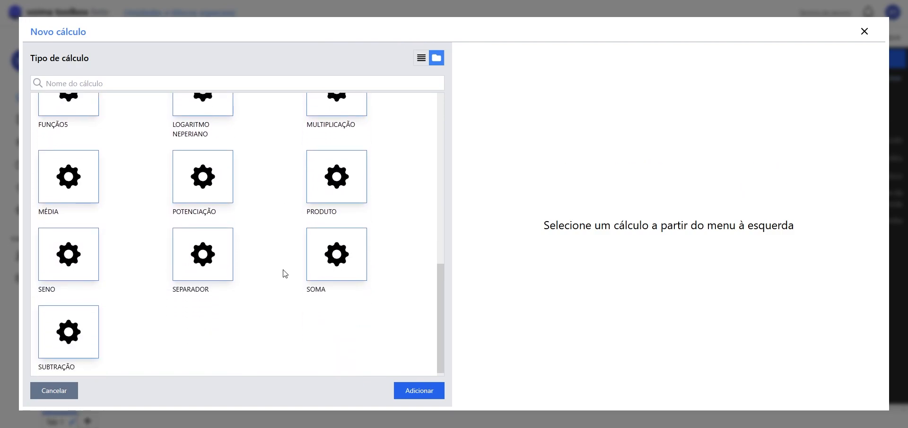
click(336, 250)
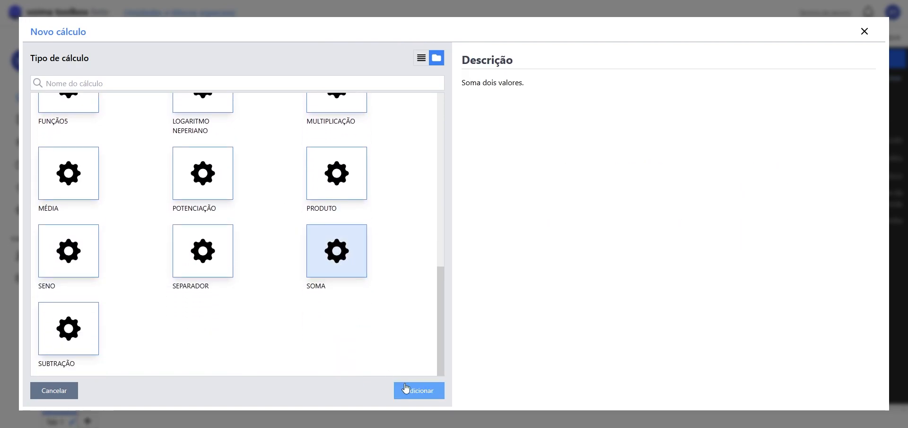
click(419, 390)
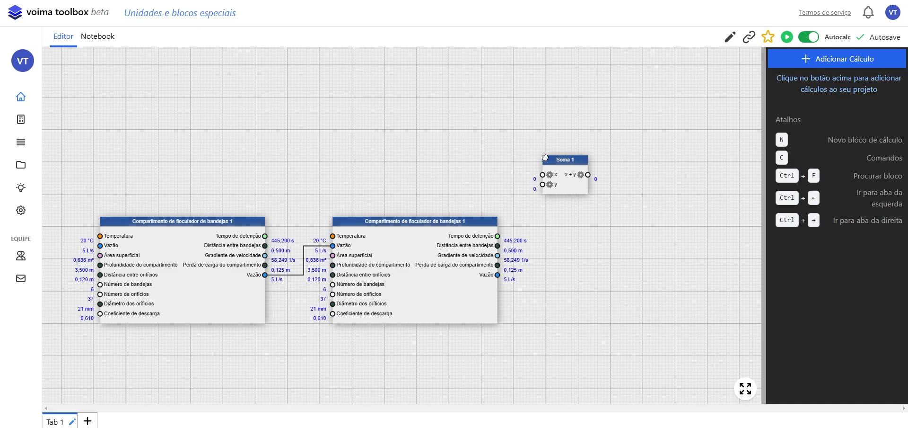
click(550, 159)
- Rename the Soma block as "Perda de carga total"
drag(535, 210, 442, 220)
scroll(472, 202, up, 2)
scroll(472, 202, up, 3)
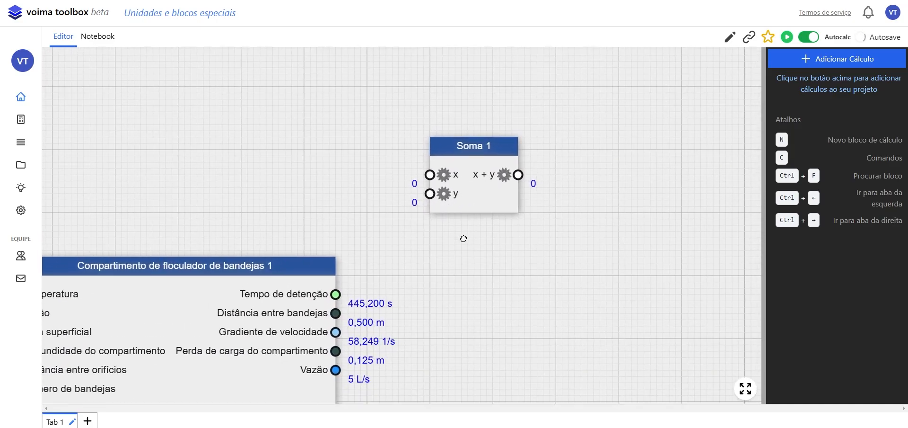
click(440, 217)
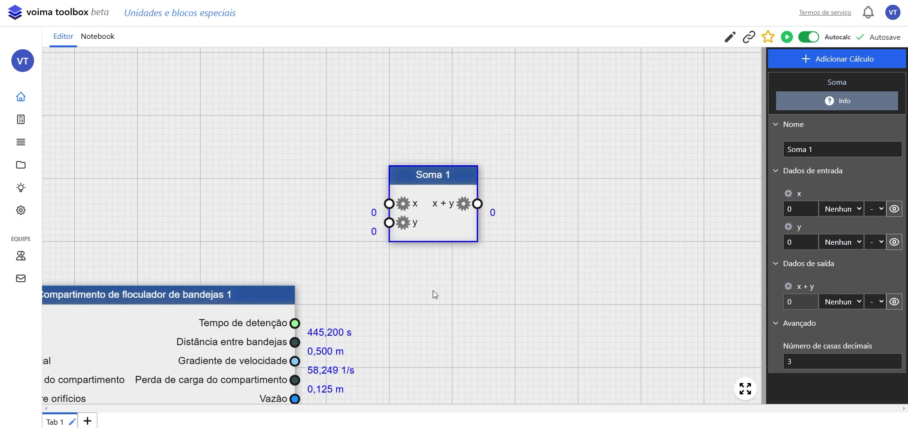
click(786, 152)
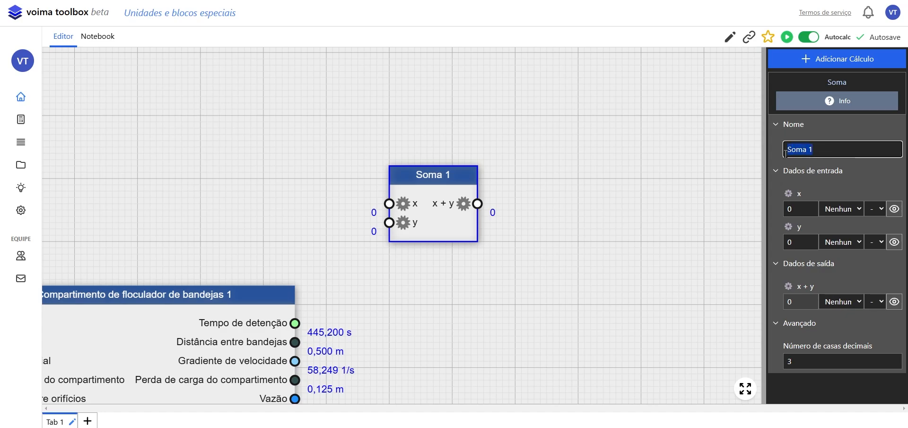
text(Perda de carga total)
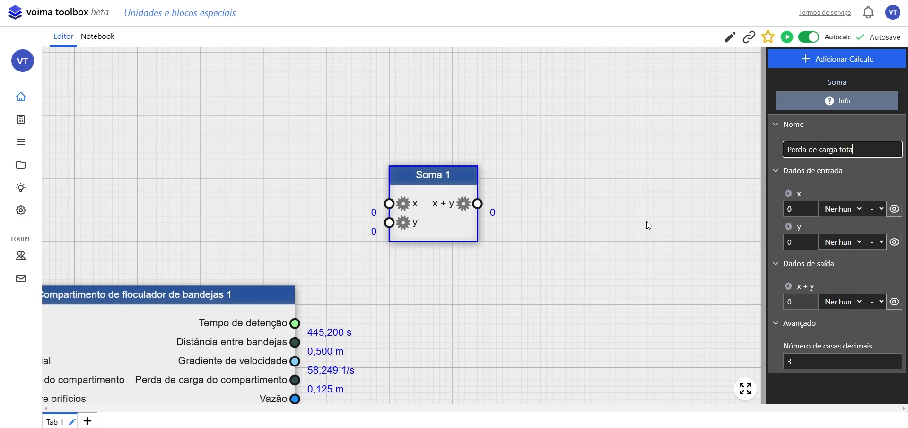
key(Return)
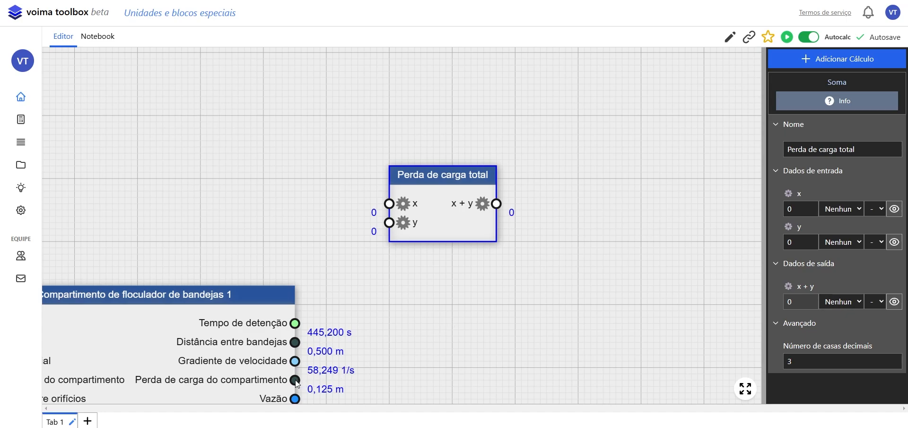
- Link the second compartment's Perda de carga do compartimento output to the sum's y input and the first compartment's to x
drag(295, 379, 390, 223)
scroll(205, 279, down, 4)
drag(171, 334, 357, 304)
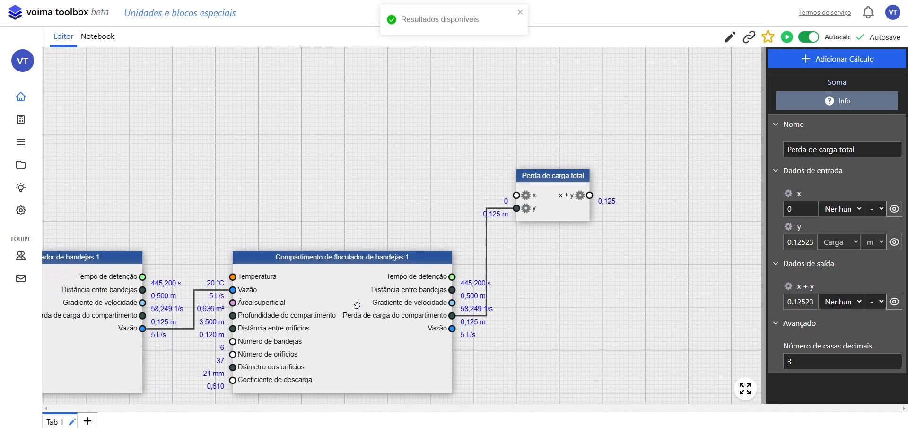
drag(142, 315, 516, 195)
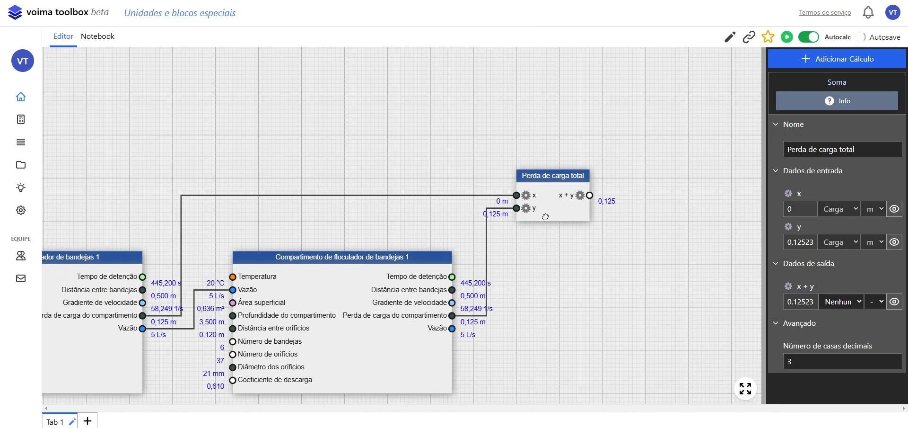
- Set the total head loss block's x + y output to the Carga quantity in metres and shift the block slightly right
drag(590, 233, 426, 268)
scroll(395, 256, up, 6)
click(396, 233)
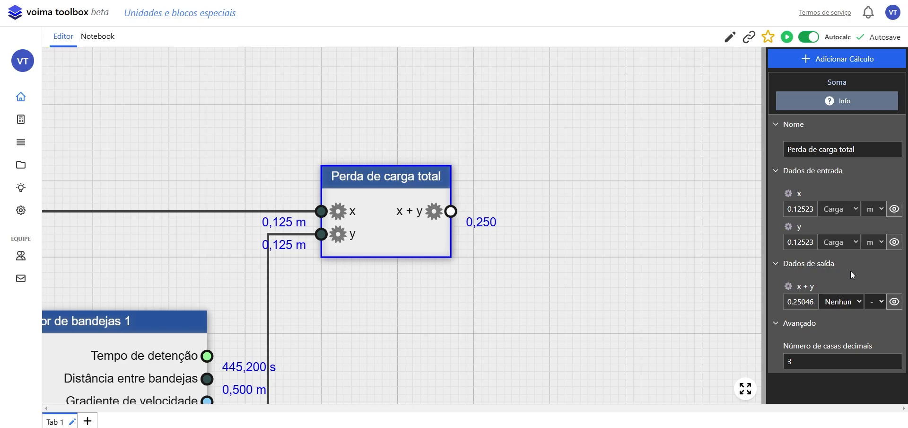
click(842, 301)
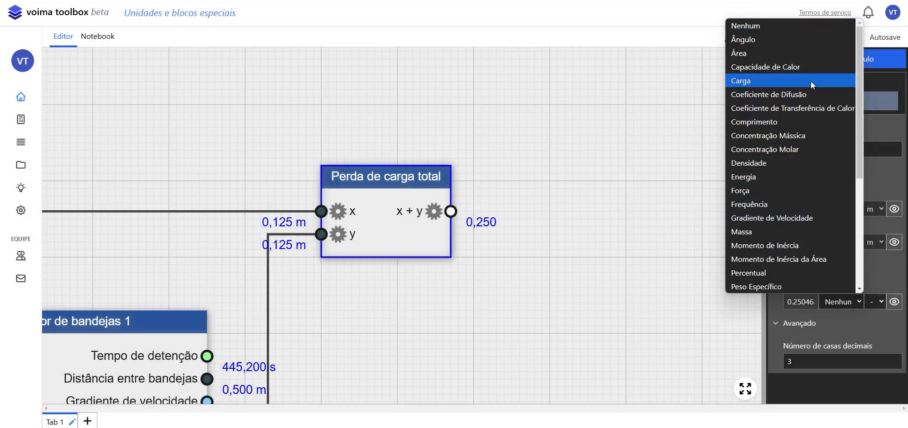
click(811, 81)
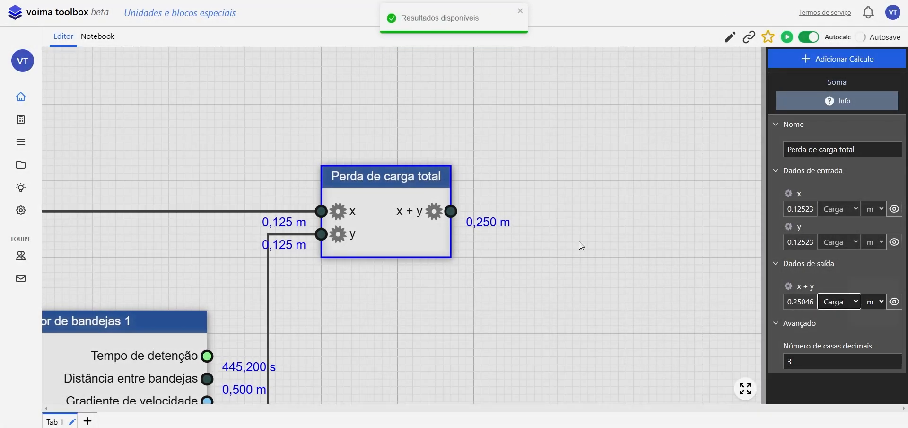
click(401, 335)
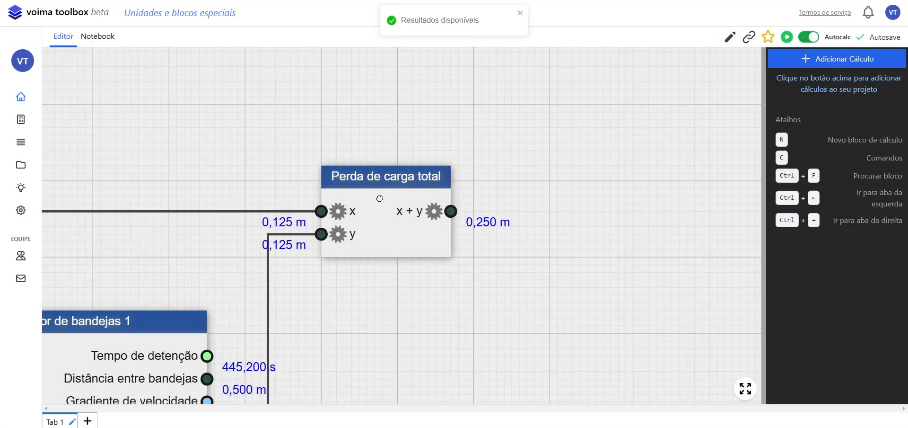
drag(380, 198, 403, 198)
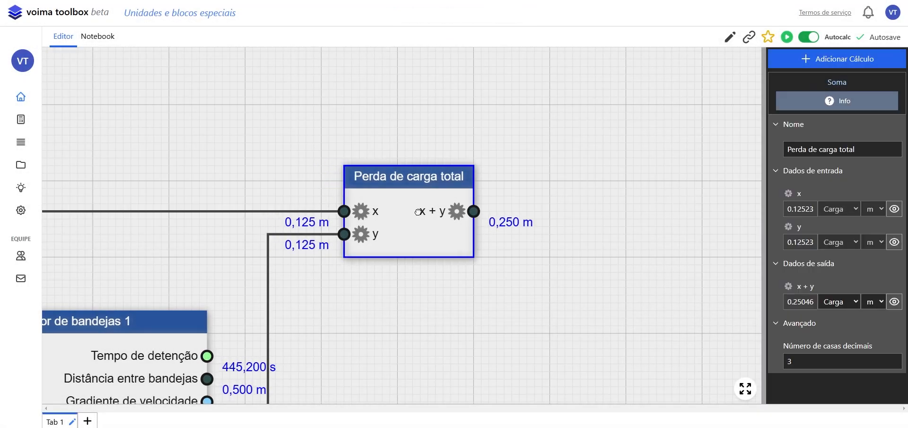
click(406, 312)
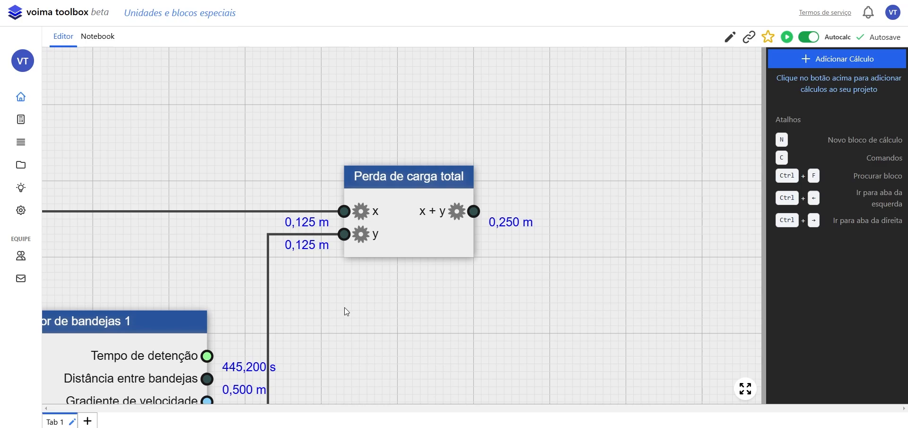
- Add a Variável: Carga block and place it above and to the left of the Perda de carga total block
scroll(363, 284, down, 3)
drag(386, 293, 454, 308)
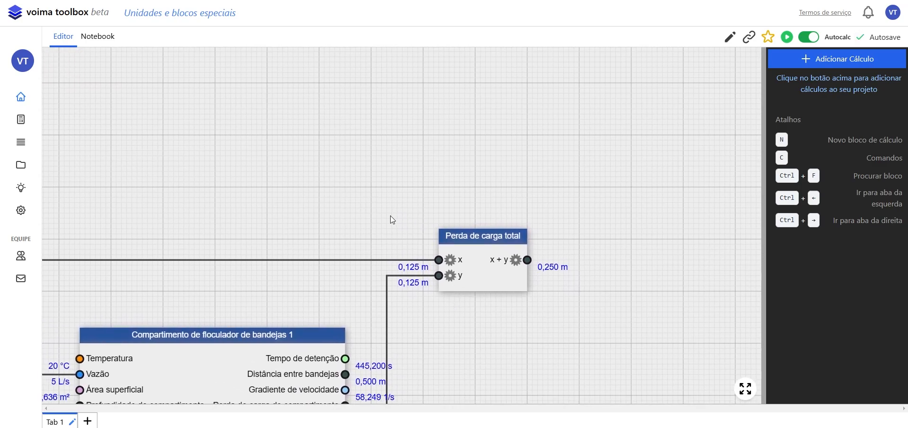
key(n)
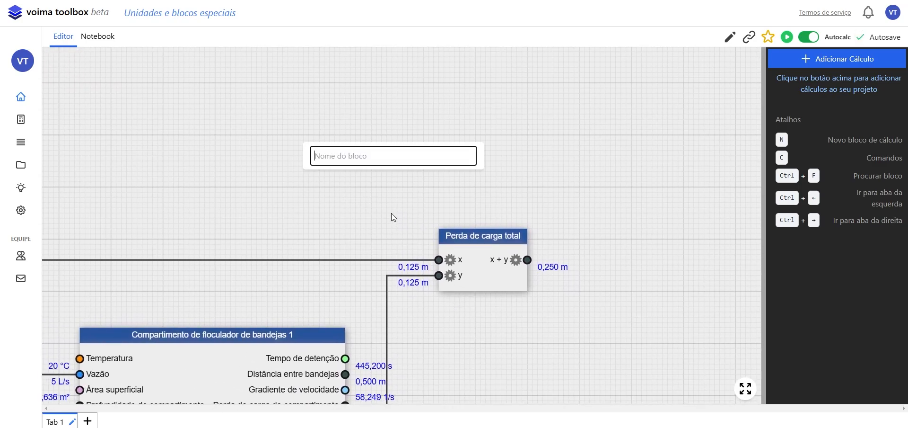
text(var)
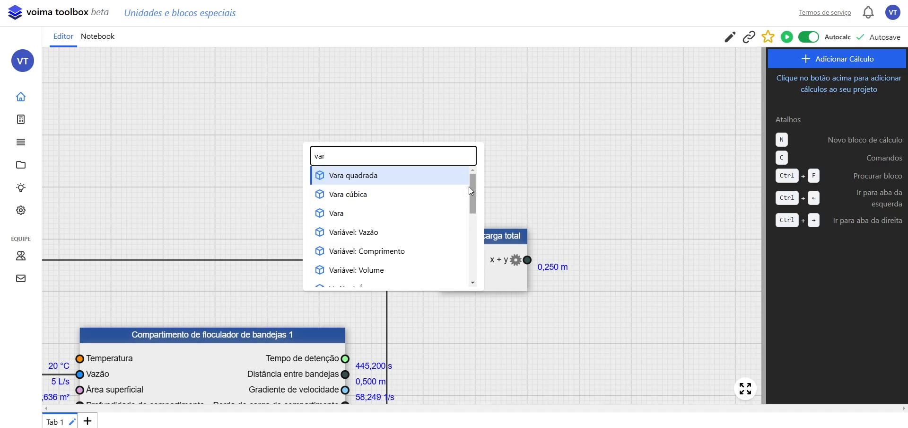
drag(469, 186, 464, 264)
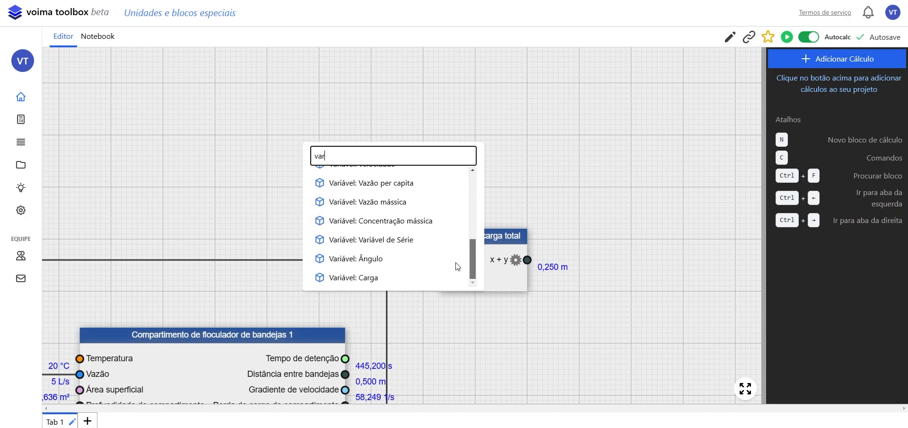
click(373, 277)
drag(299, 189, 269, 144)
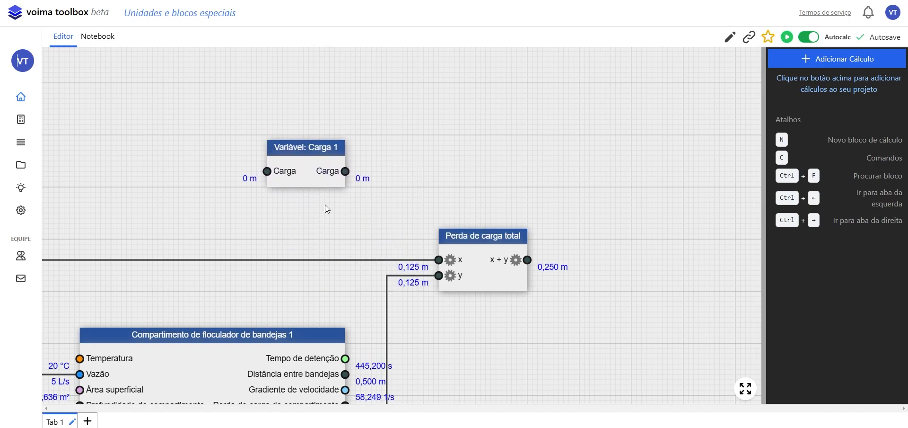
- Rename the Carga variable block as "Nível d'água a montante"
click(307, 166)
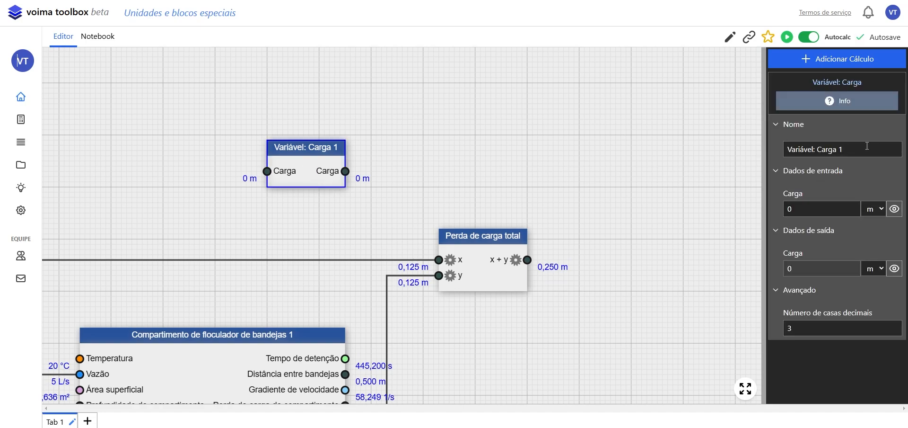
drag(846, 149, 783, 149)
text(Nível d)
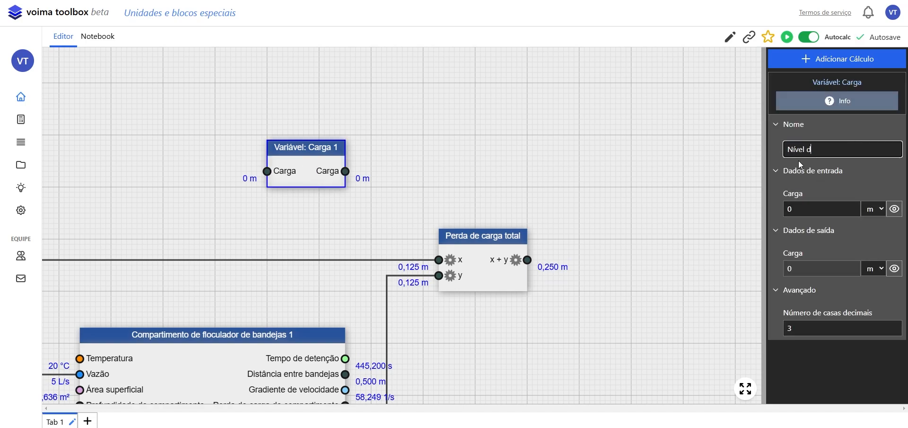
text('água a montante)
key(Return)
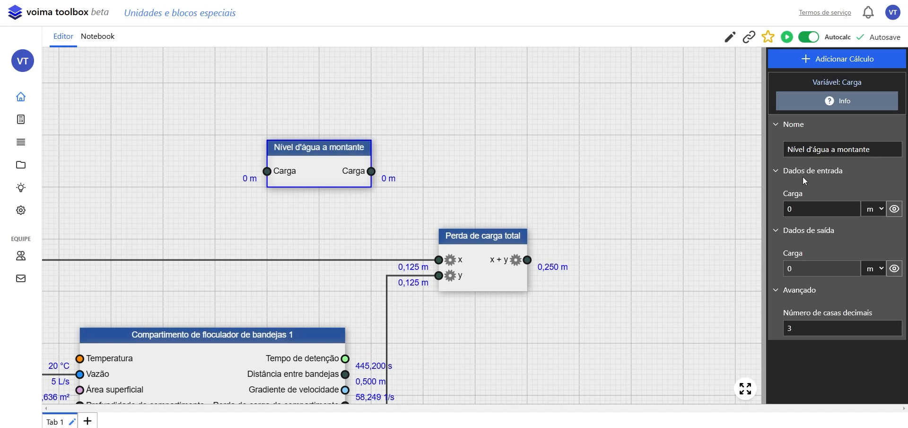
- Set the upstream water level's Carga input to 900 m
click(804, 208)
key(BackSpace)
text(900)
key(Return)
click(530, 203)
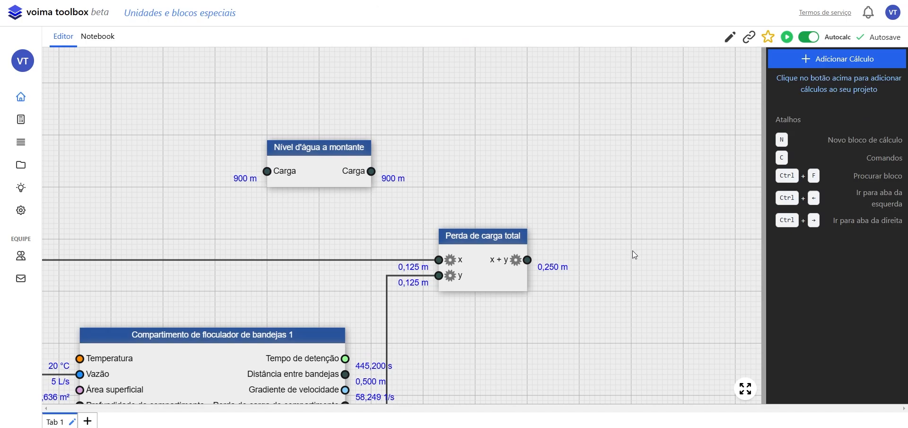
- Add a Subtração block and link the total head loss output to its y input and the upstream water level to x
drag(633, 258, 486, 245)
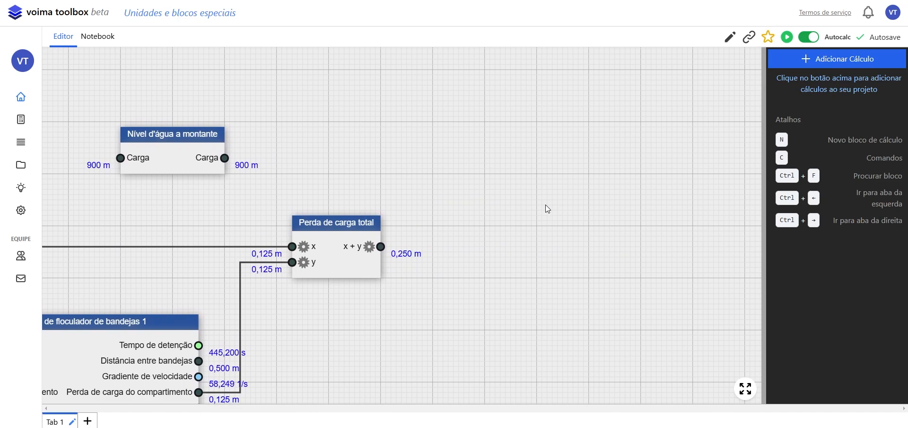
text(nsubt)
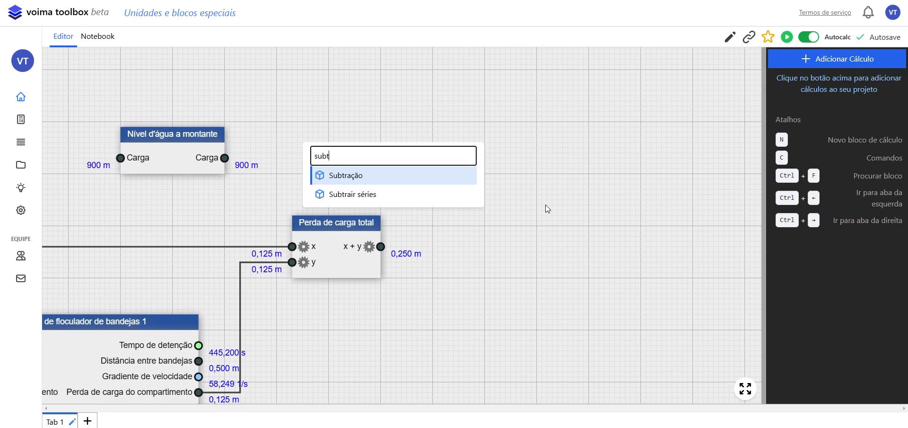
click(363, 174)
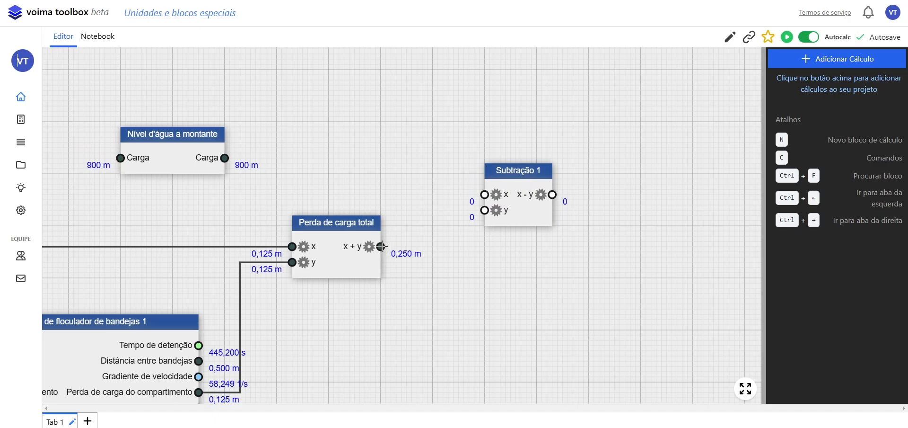
drag(380, 246, 484, 210)
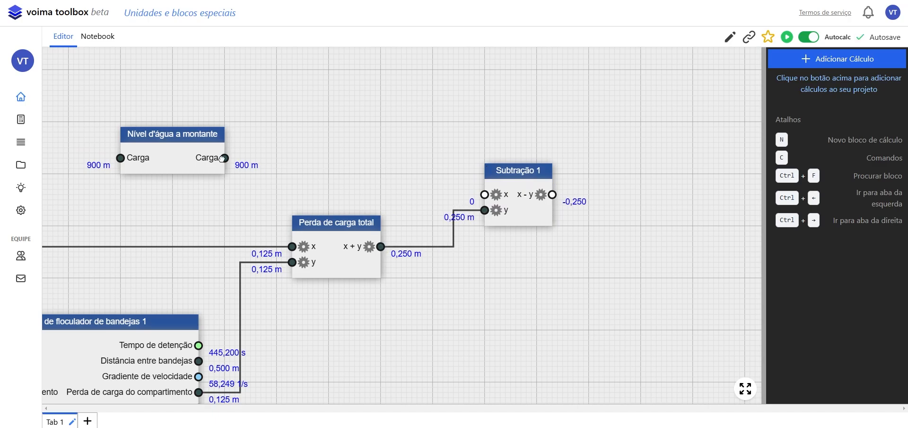
drag(225, 158, 485, 195)
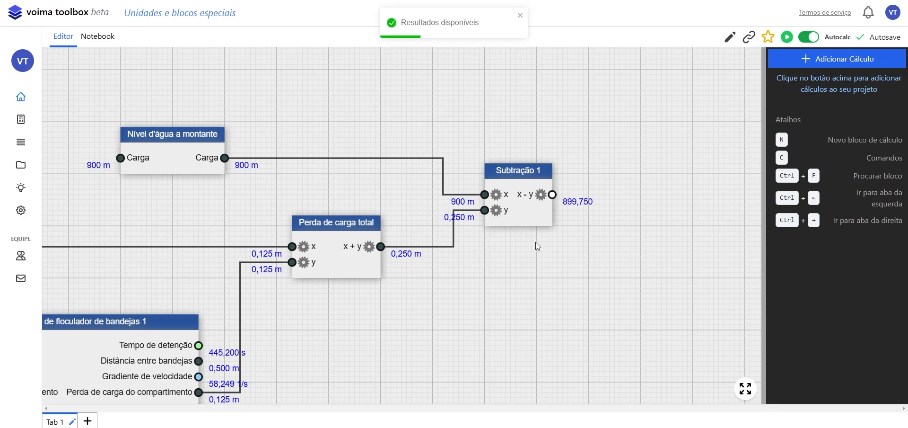
- Set the subtraction block's x - y output to the Carga quantity in metres
click(539, 216)
click(837, 301)
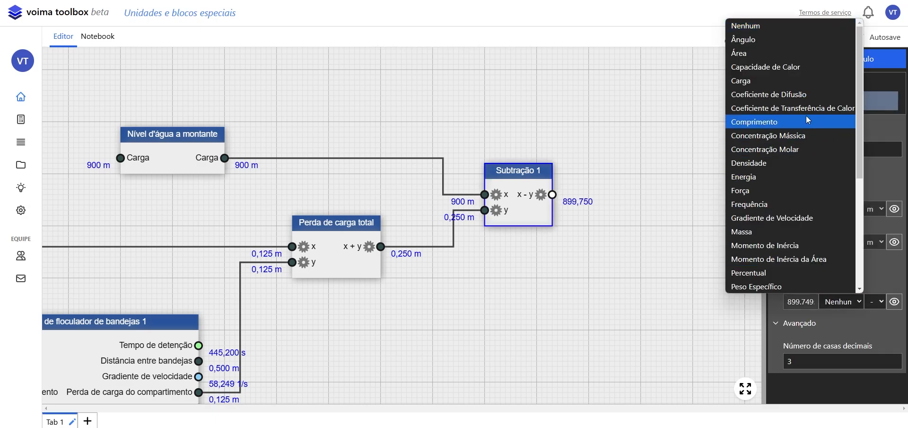
click(787, 81)
- Rename the subtraction block as "Nível d'água a jusante" and shift it slightly right
drag(830, 149, 776, 153)
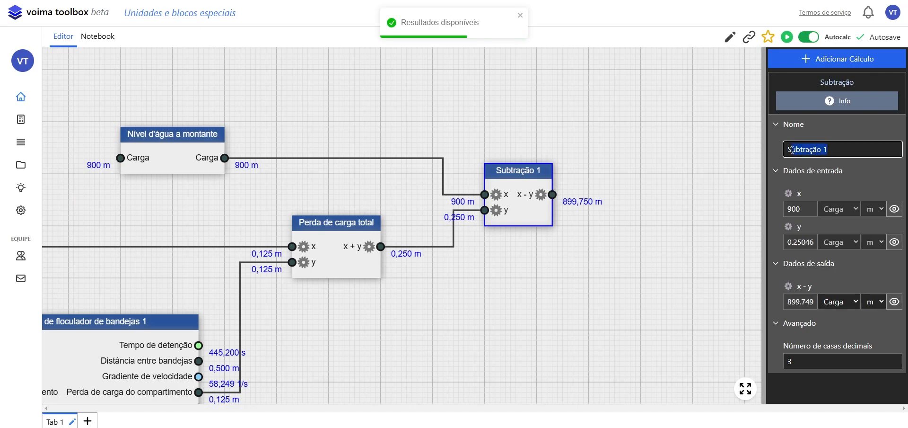
text(Nível d')
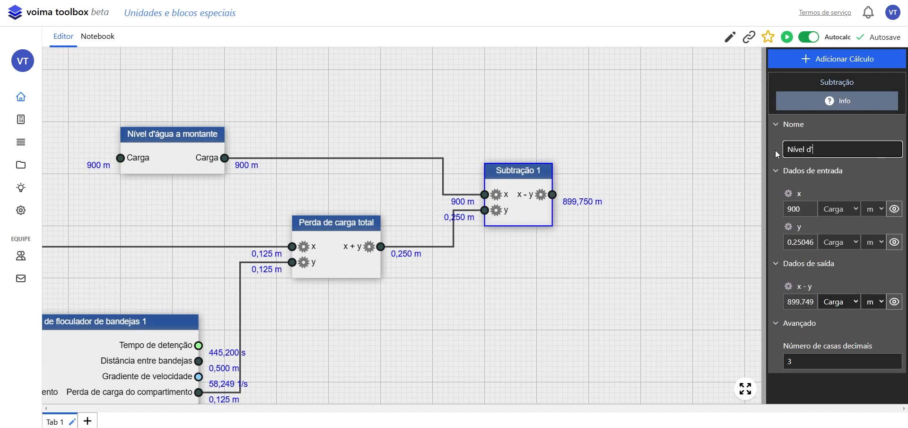
text(água a jusante)
key(Return)
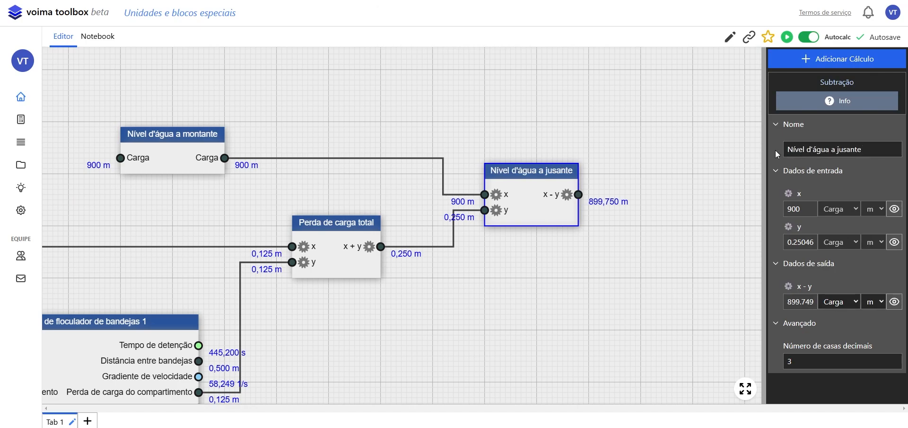
click(575, 236)
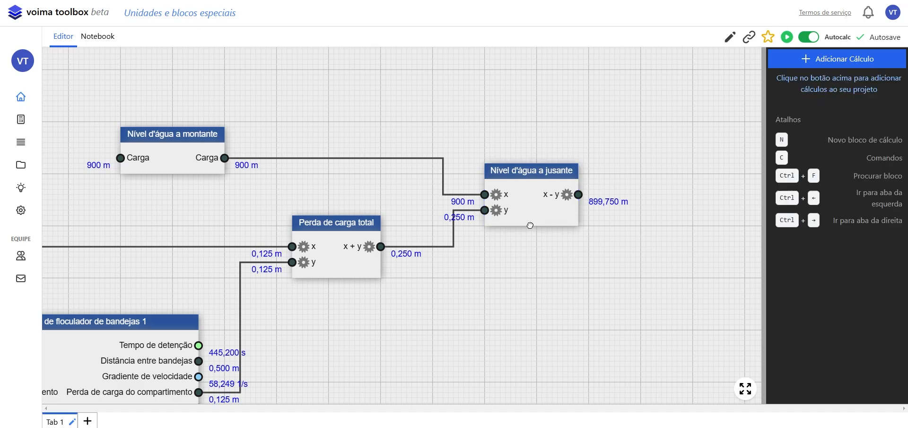
drag(531, 221, 548, 222)
click(549, 257)
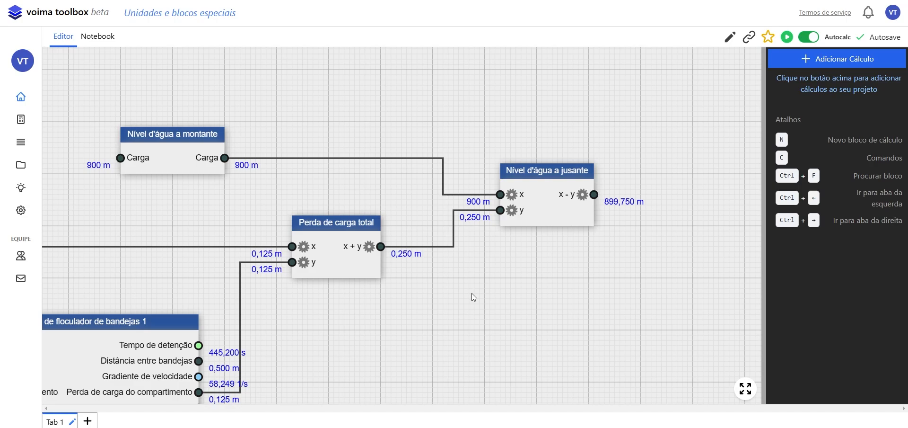
- Add a Variável: Comprimento block in the empty area below the first flocculator compartment
scroll(203, 239, down, 5)
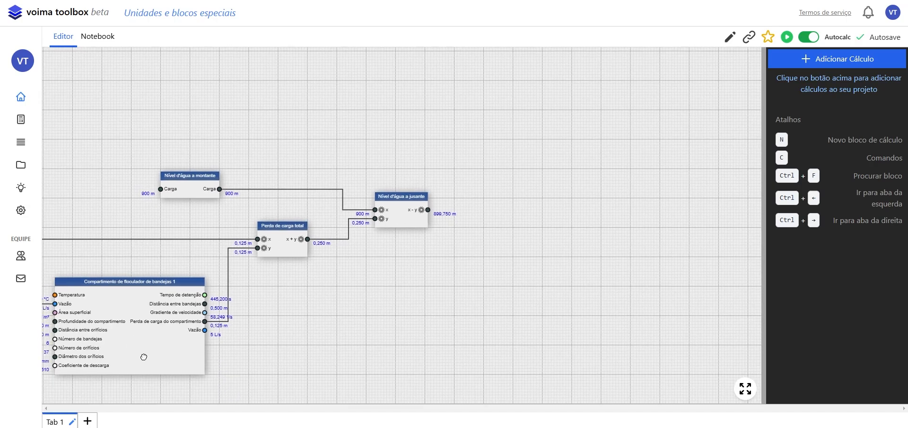
drag(143, 356, 435, 104)
scroll(165, 175, up, 5)
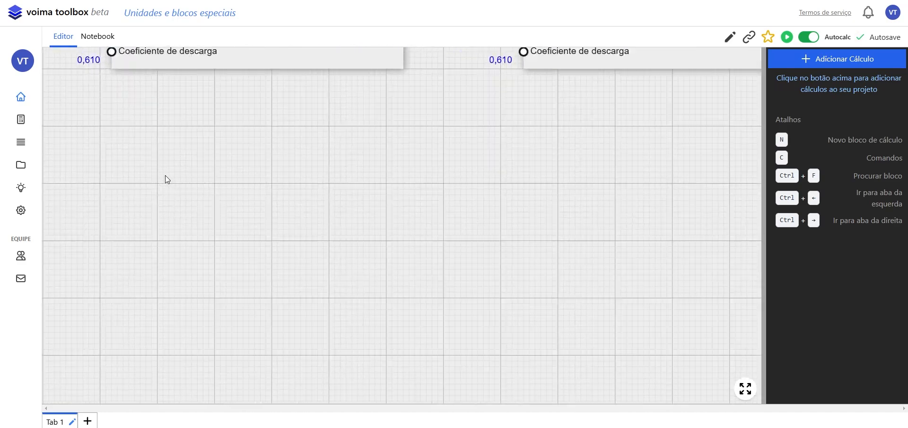
scroll(166, 175, up, 2)
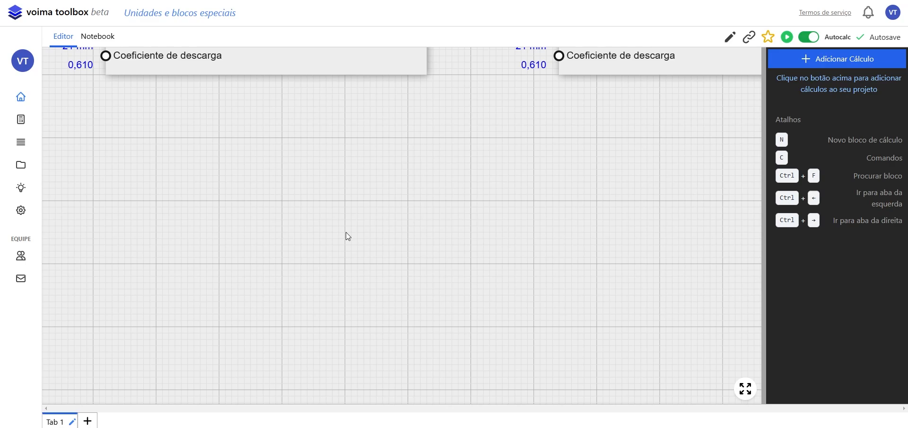
text(nvaria)
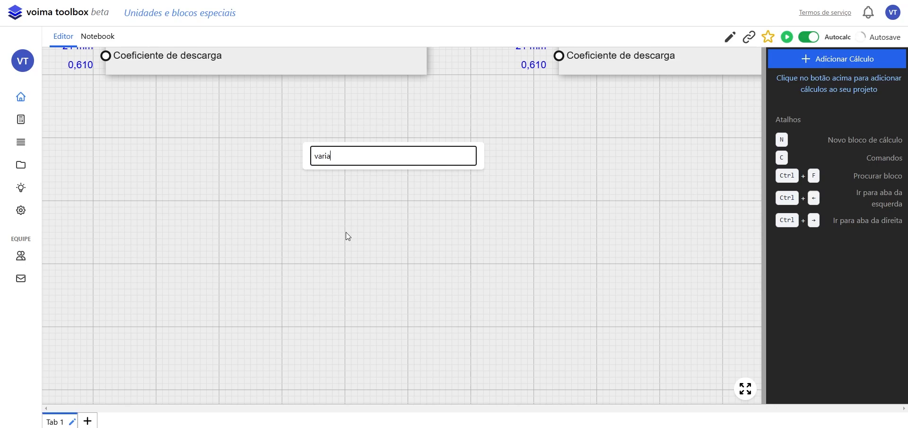
click(383, 199)
drag(326, 234, 189, 205)
- Rename the length variable block as "Diâmetro 1" and set its Comprimento input to 0.2 m
click(213, 241)
drag(881, 150, 759, 147)
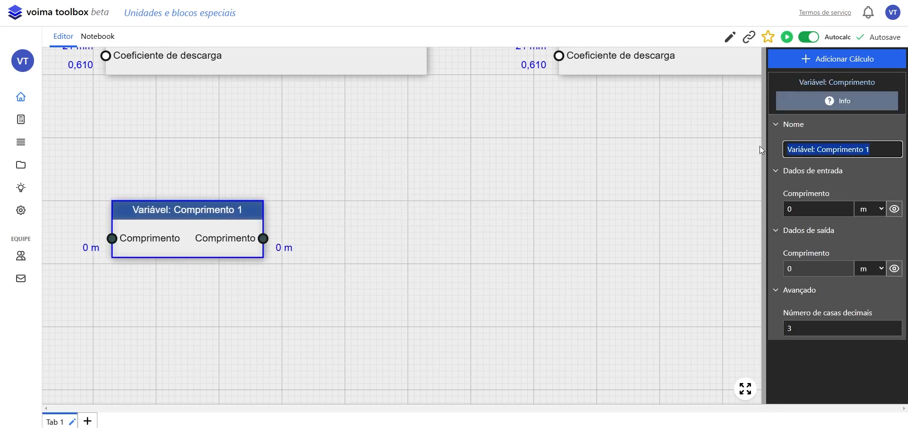
text(Diâmeto)
key(BackSpace)
key(BackSpace)
text(ro 1)
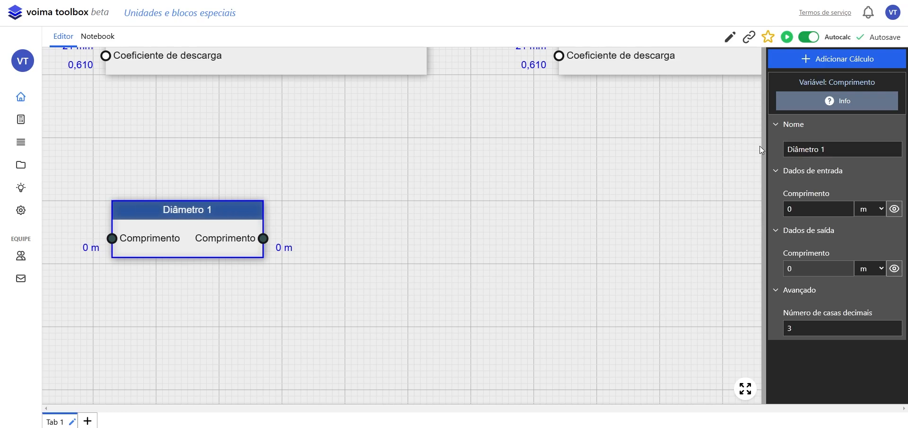
click(783, 209)
text(0.2)
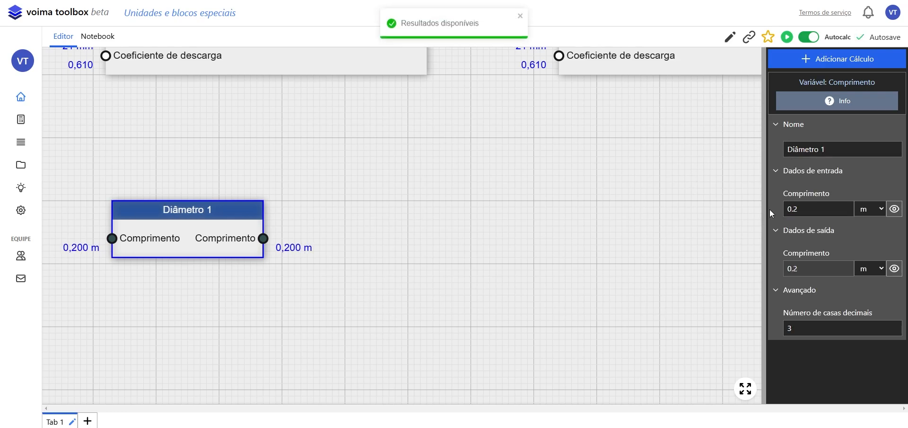
- Duplicate the Diâmetro 1 block and place the copy directly below the original
key(ctrl+c)
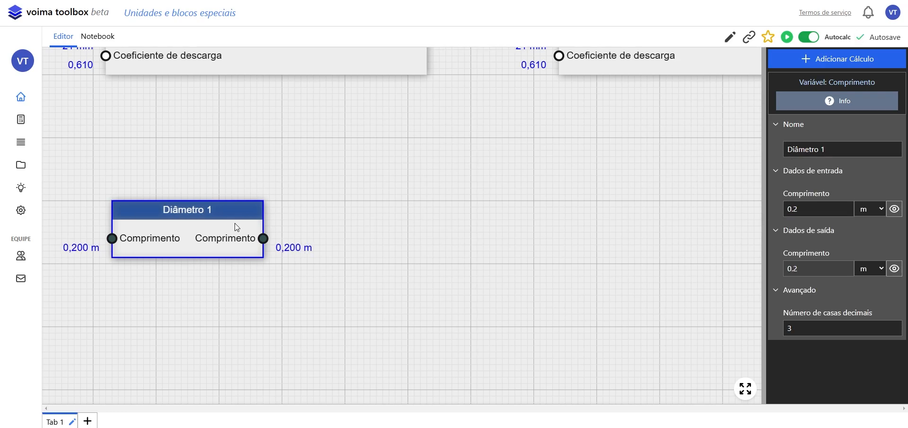
key(ctrl+v)
drag(147, 94, 195, 325)
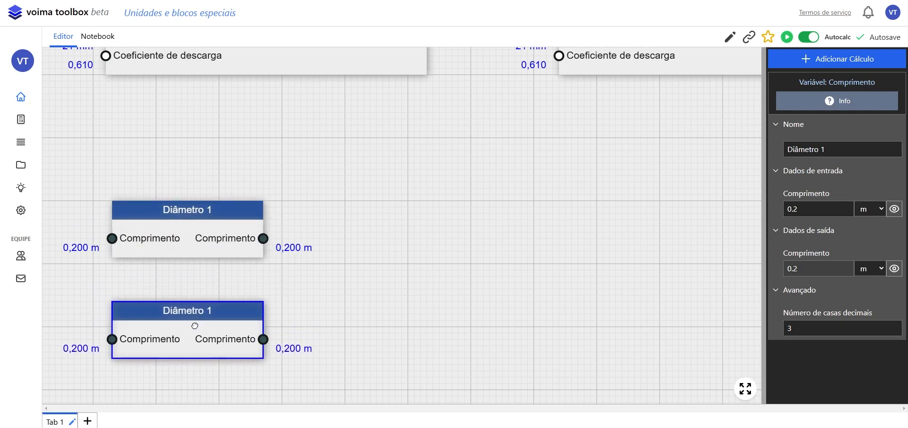
- Rename the duplicated length variable block as "Diâmetro 2" and set its Comprimento input to 0.35 m
click(831, 151)
key(BackSpace)
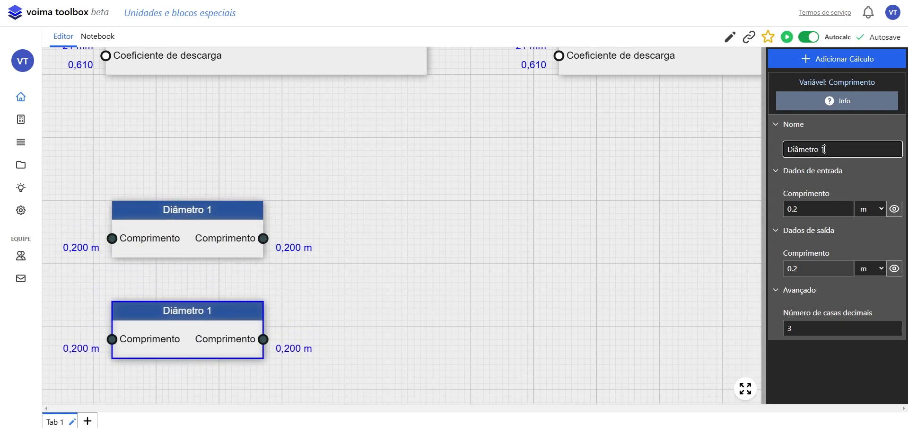
text(2)
drag(800, 208, 797, 206)
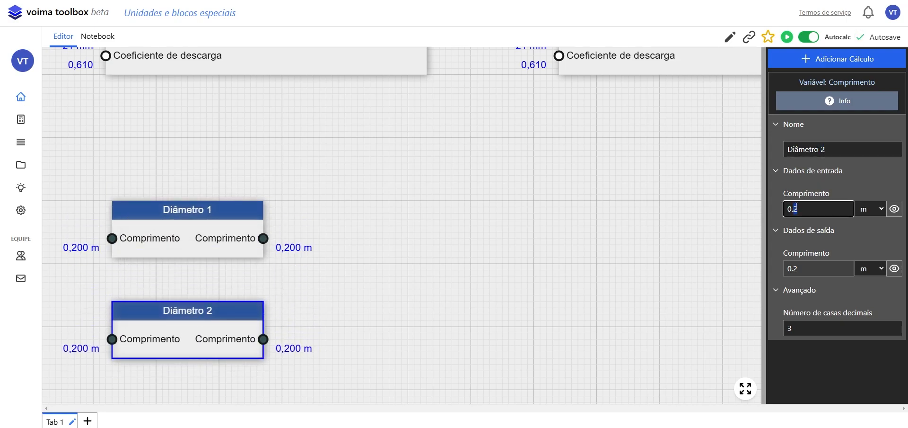
text(35)
key(Return)
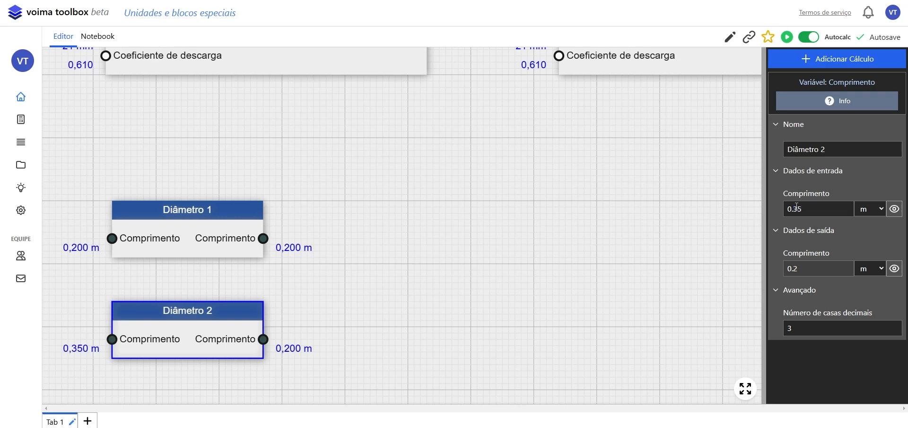
- Add a Função2 block in the empty area beside the two diameter blocks
drag(224, 311, 302, 241)
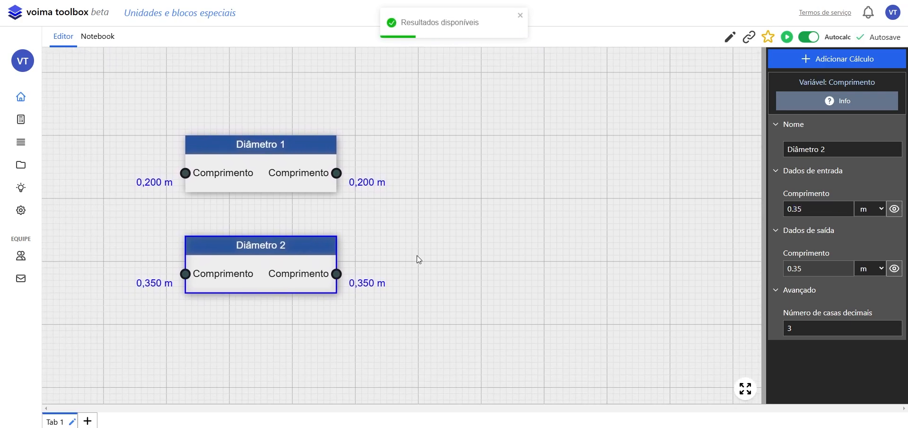
click(506, 225)
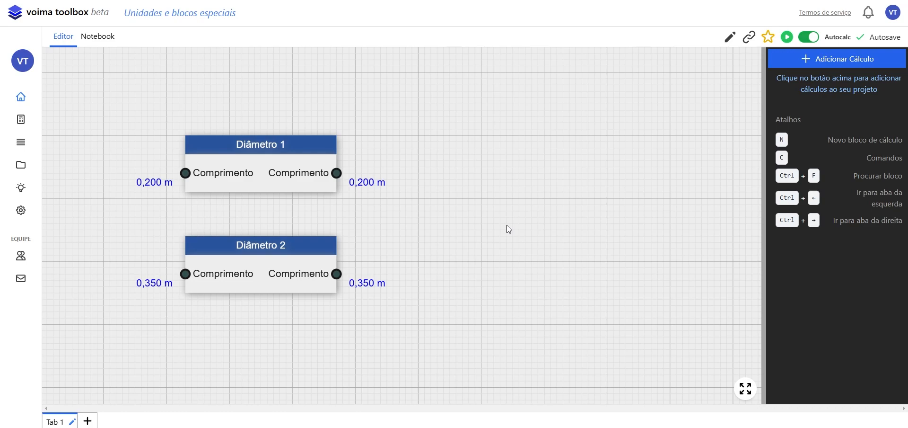
key(ctrl+f)
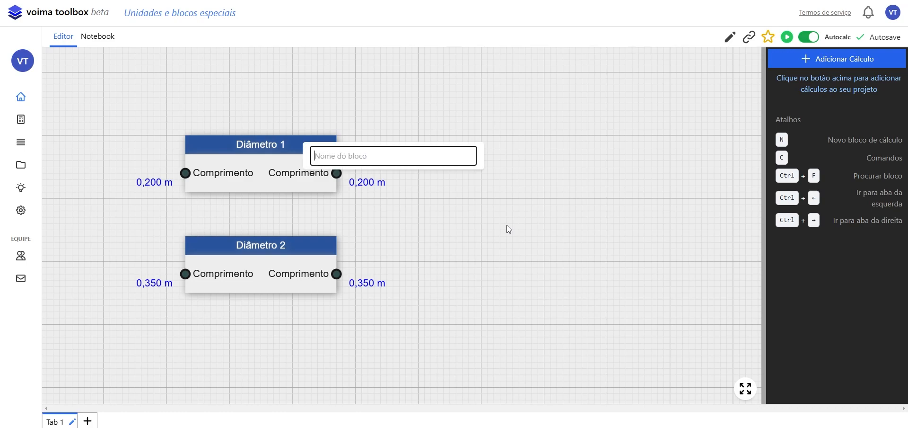
text(func)
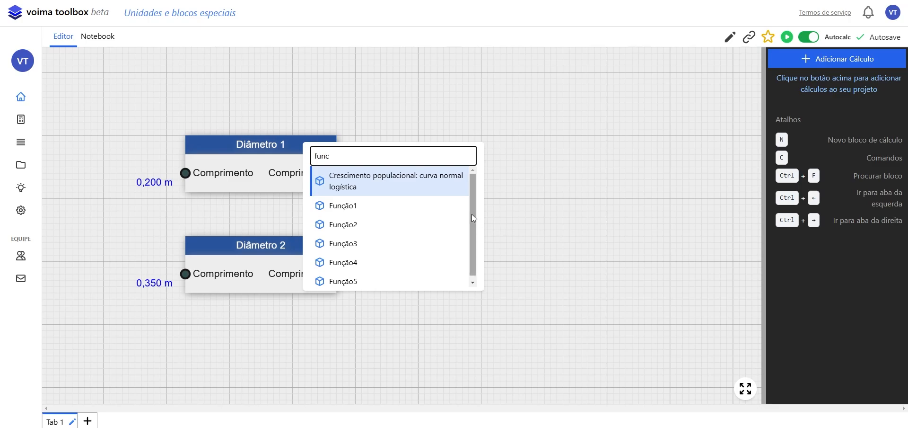
scroll(473, 213, down, 1)
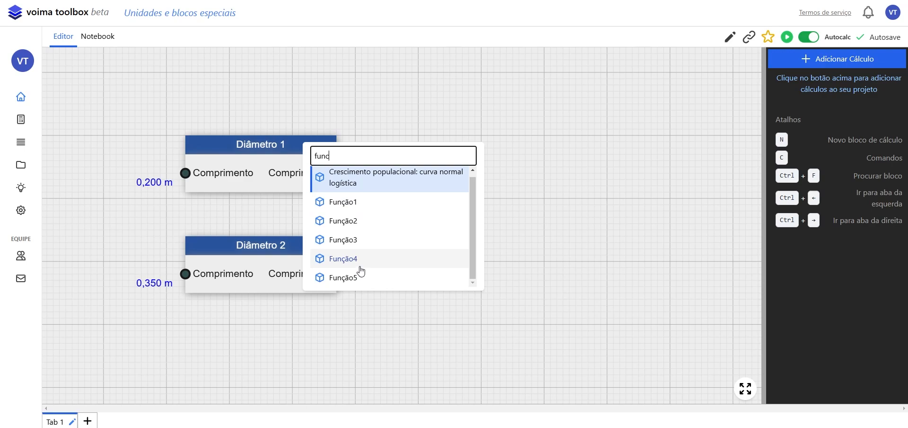
click(361, 220)
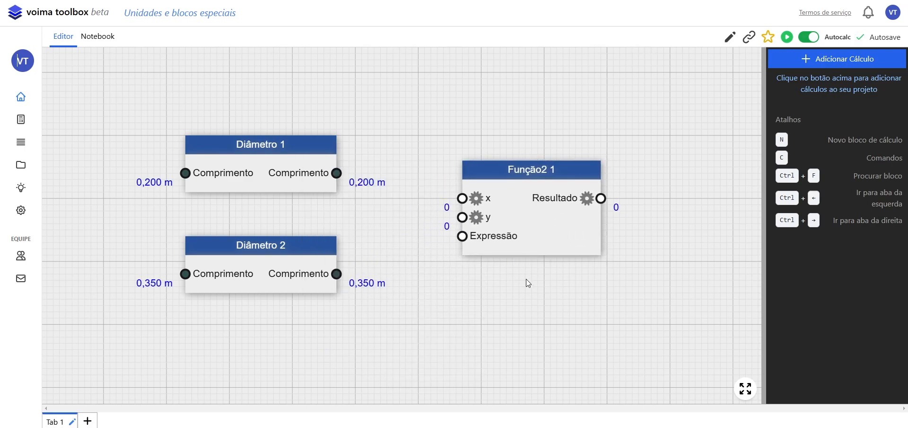
- Connect the Diâmetro 1 output to x and the Diâmetro 2 output to y of the Função2 block, and shift that block slightly right
click(505, 215)
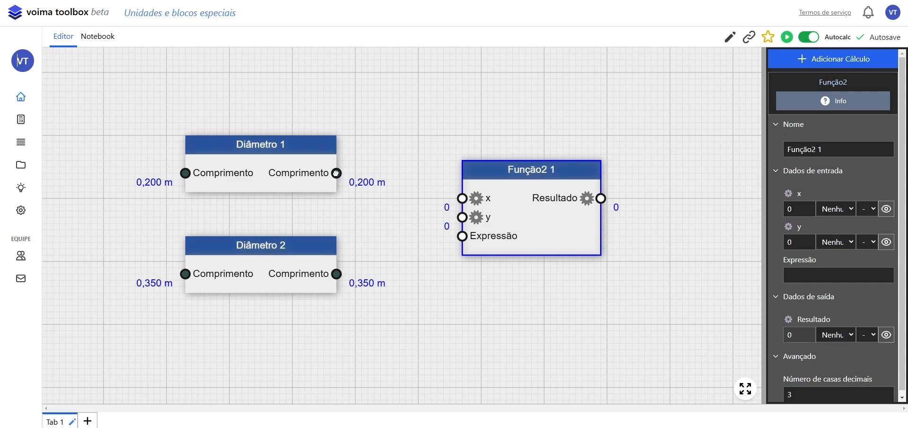
drag(336, 172, 462, 198)
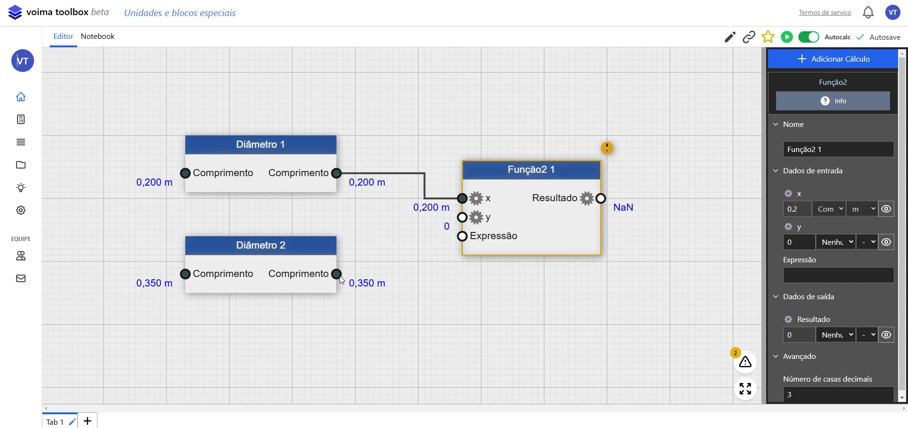
drag(336, 274, 431, 223)
drag(432, 221, 463, 217)
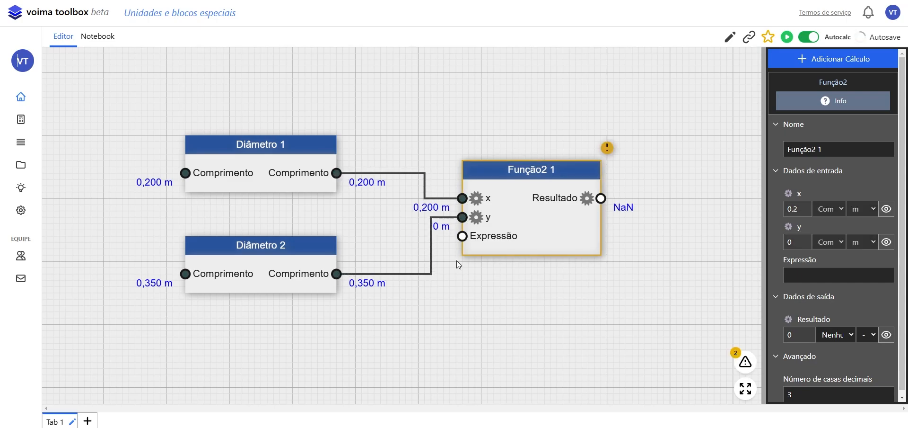
drag(512, 232, 538, 232)
click(525, 278)
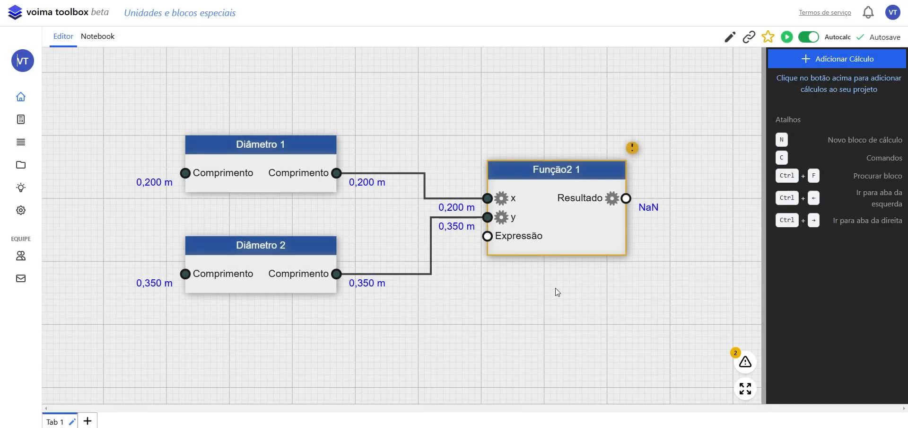
- Review the calculation warnings and set the Expressão of the Função2 1 block to (x * y)^(0.5)
click(743, 360)
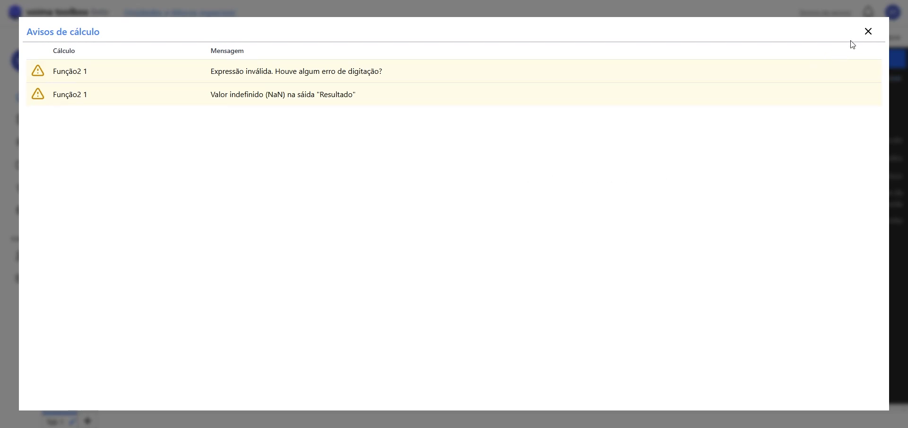
click(868, 31)
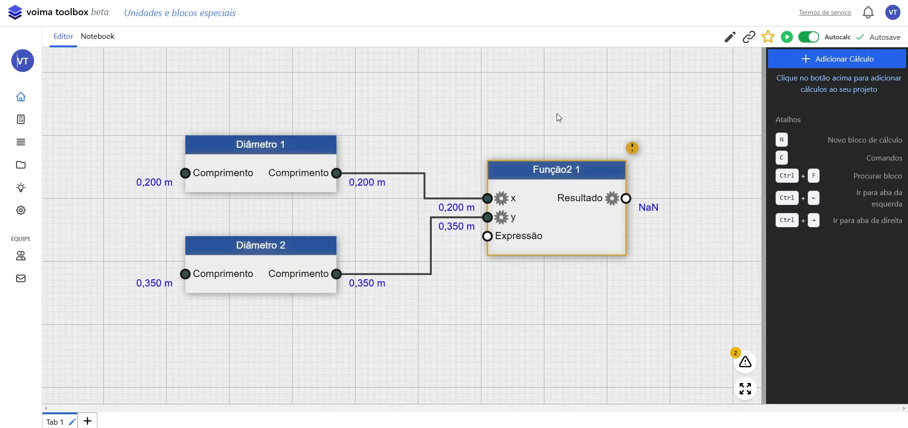
click(552, 246)
click(812, 281)
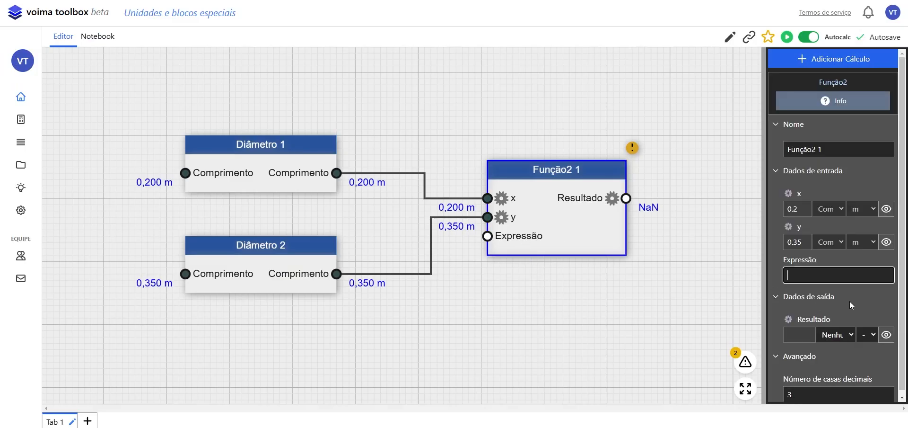
text((x * y)^(0.5))
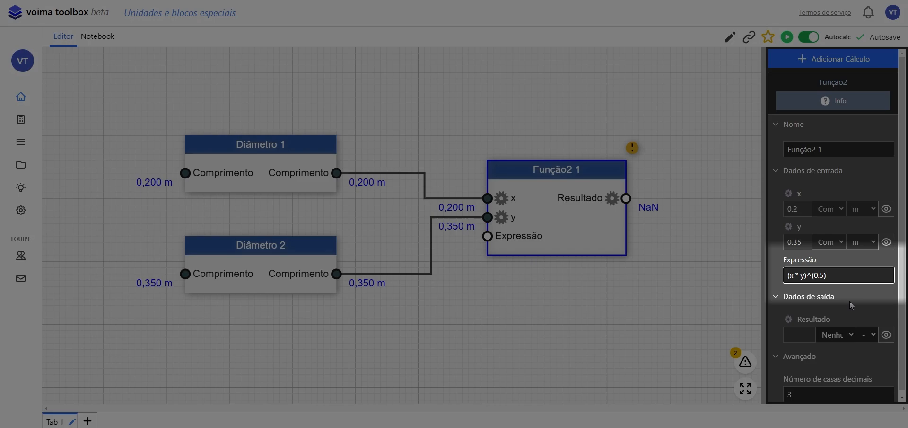
key(Return)
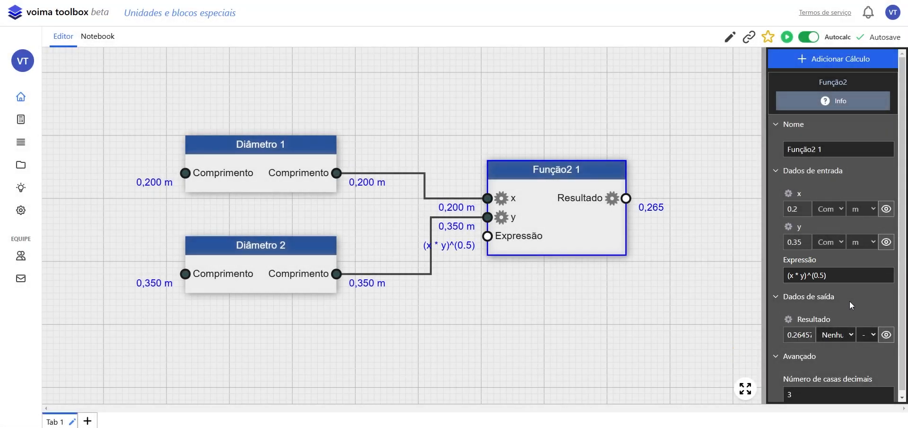
- Shift the Função2 1 block slightly right and set its Resultado quantity to Comprimento in m
drag(590, 248, 609, 249)
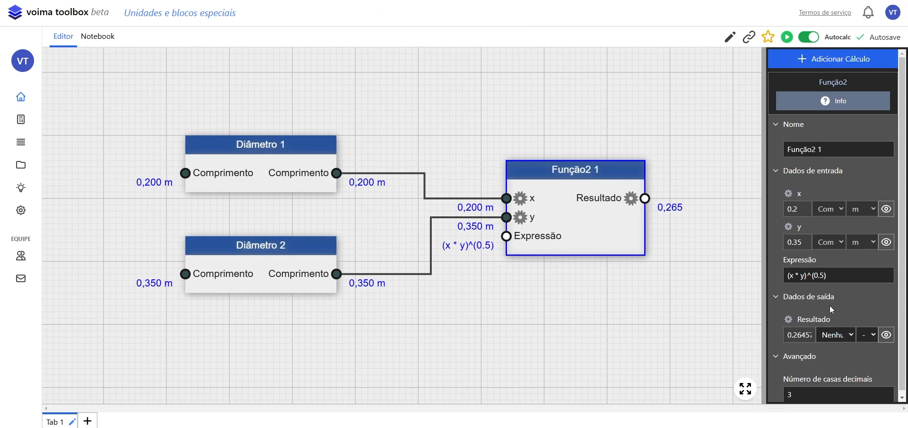
click(847, 341)
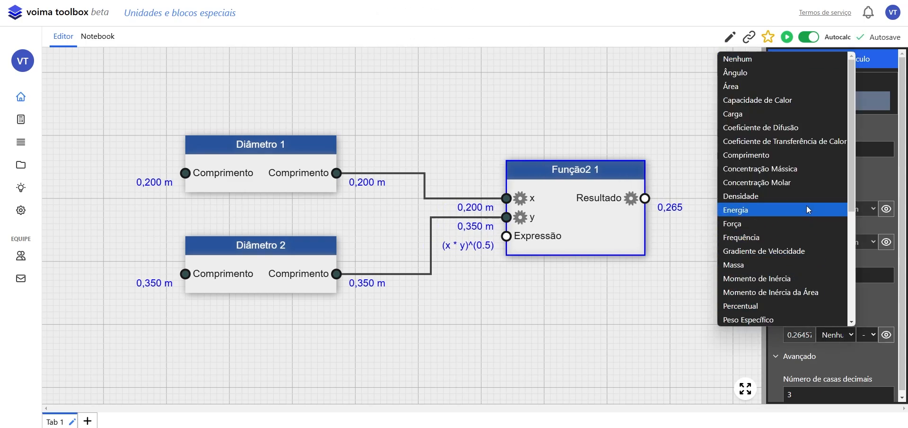
click(806, 157)
click(862, 334)
click(857, 385)
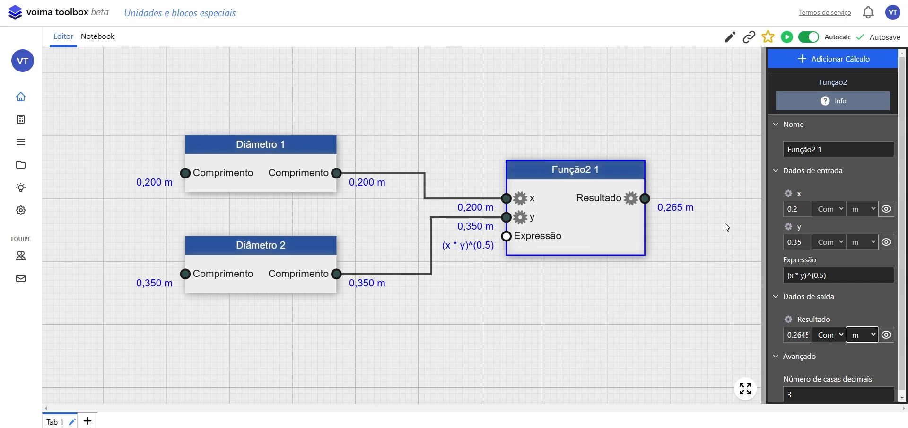
- Consult the Função2 block's info page on its parameters and expression guide, and close it
click(810, 105)
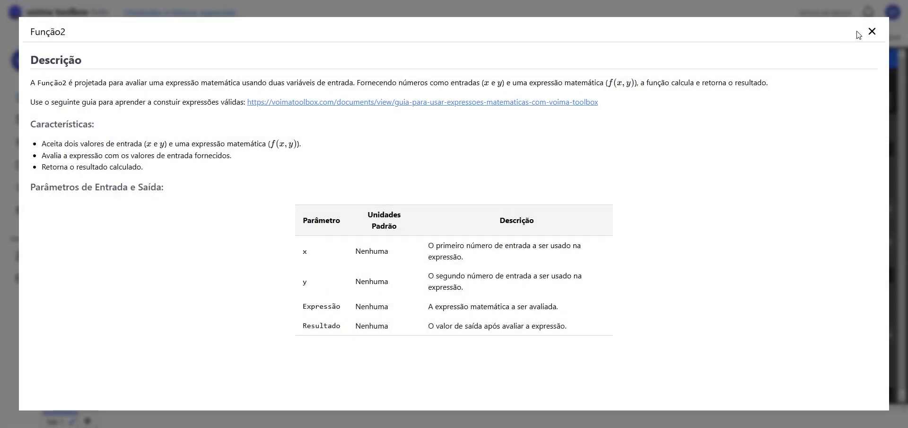
click(872, 31)
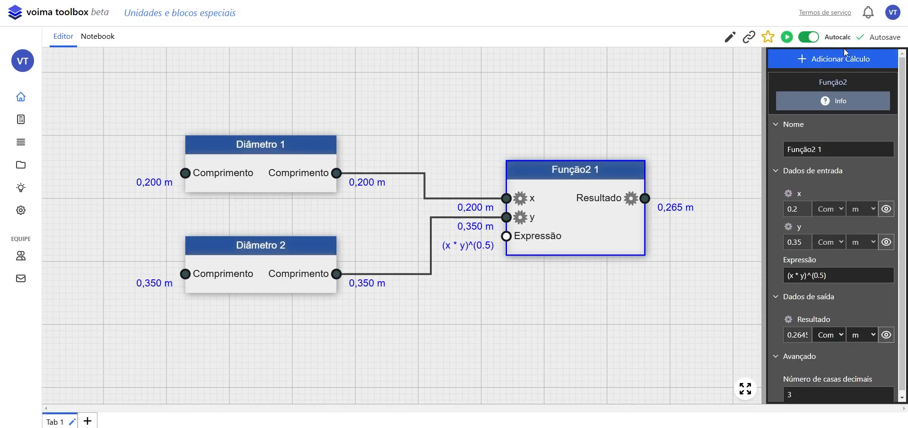
click(458, 353)
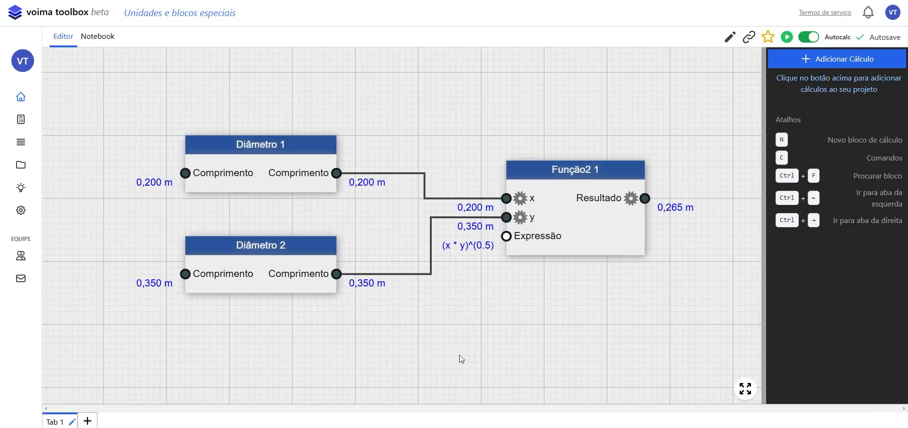
- Add a second Função2 block below the first and connect Diâmetro 1 to its x and Diâmetro 2 to its y
drag(526, 393, 432, 343)
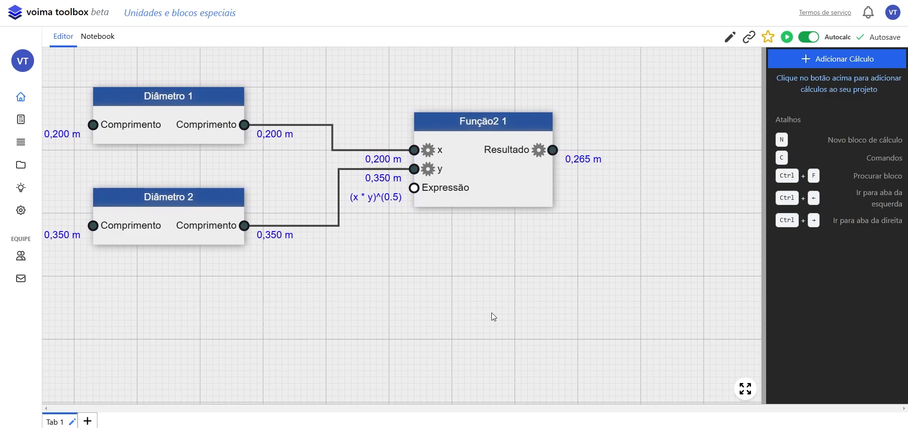
text(nfuncao)
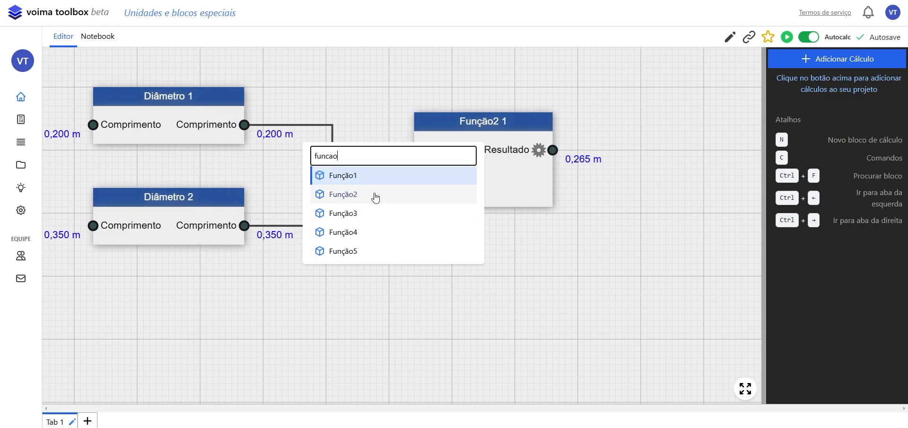
click(373, 195)
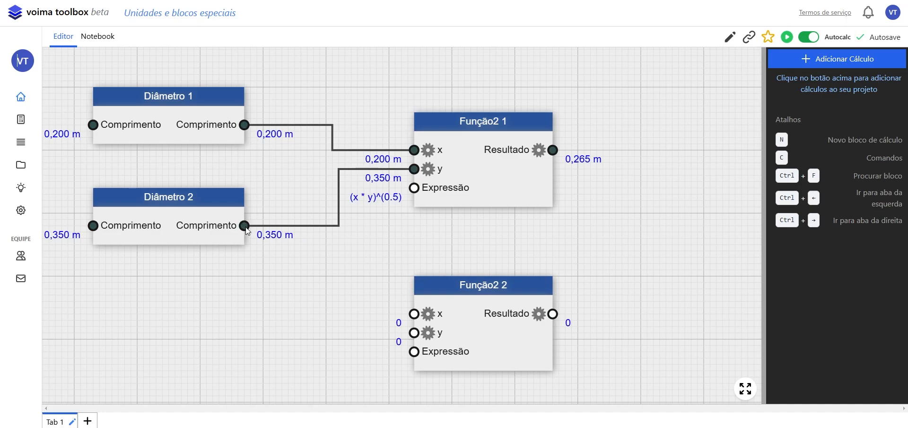
drag(244, 225, 414, 332)
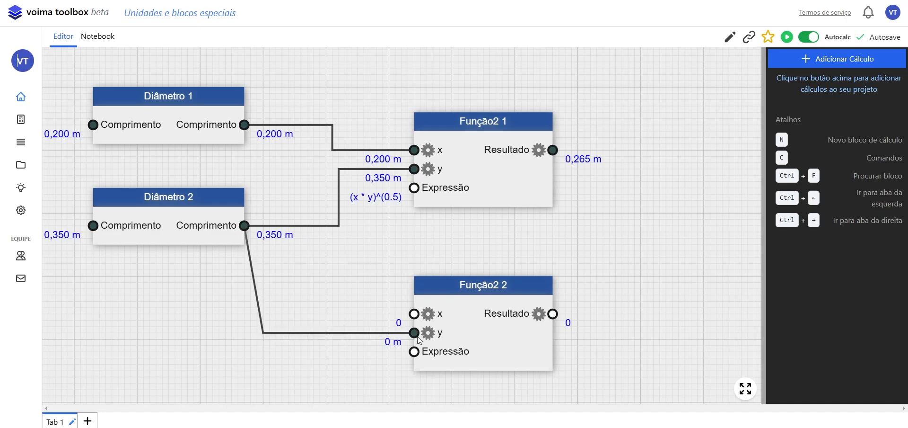
drag(244, 125, 414, 313)
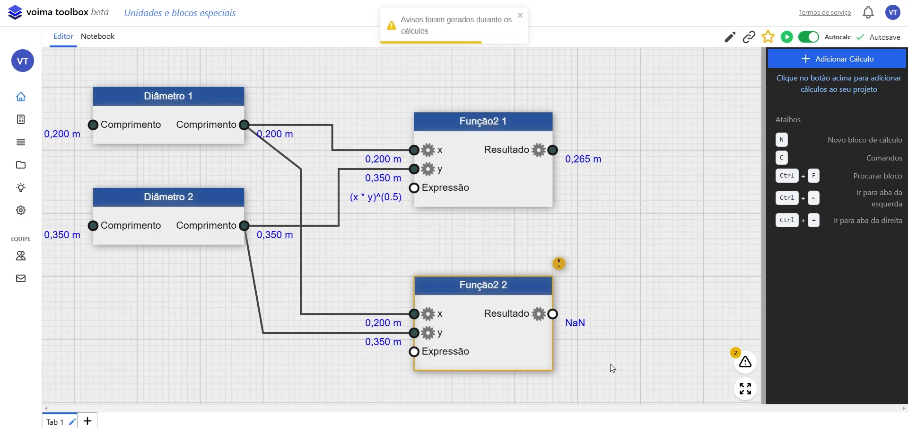
- Set the Expressão of the Função2 2 block to max(x,y)
click(846, 277)
text(max()
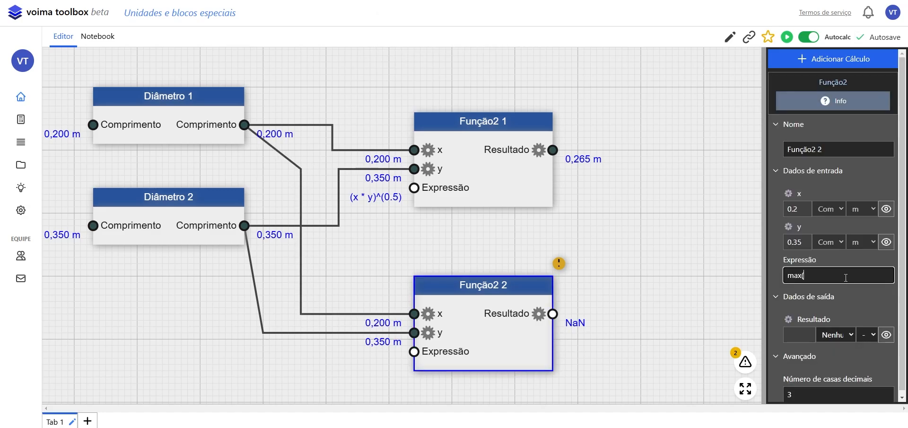
text(x,y))
key(Return)
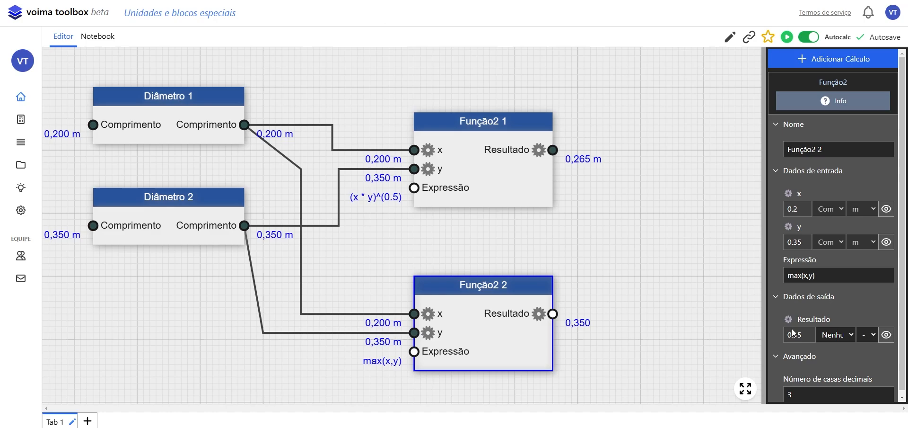
- Set the Resultado quantity of the Função2 2 block to Comprimento in m
click(830, 334)
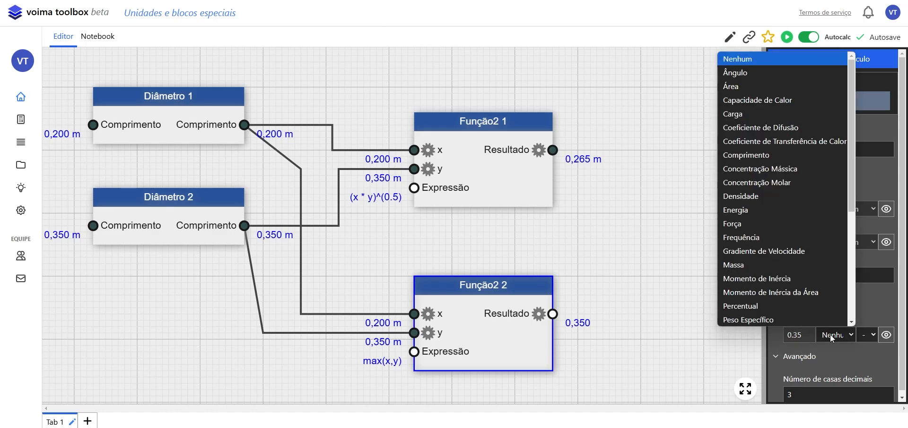
click(801, 158)
click(862, 337)
click(861, 377)
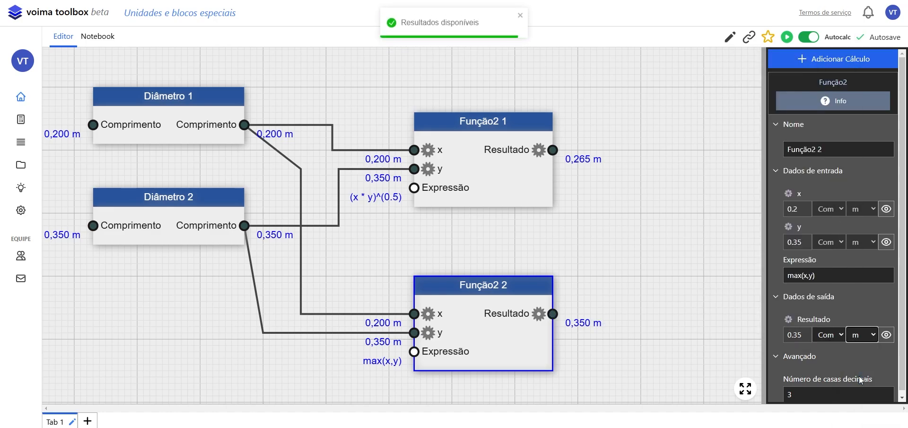
click(694, 348)
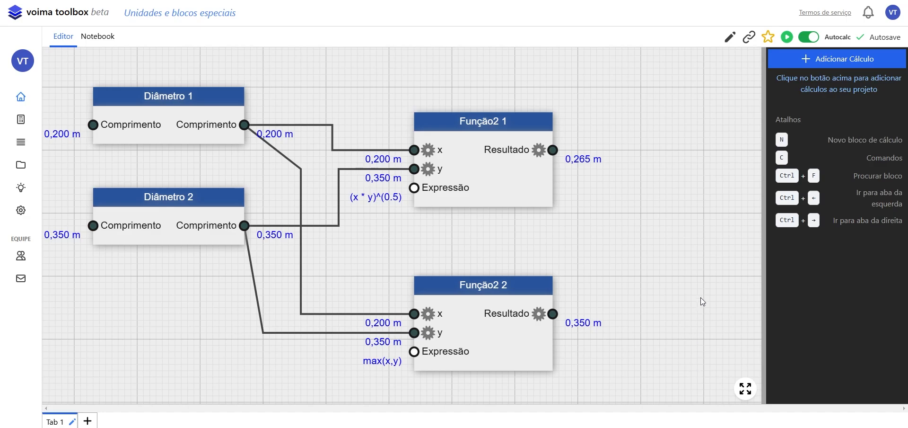
drag(727, 269, 391, 261)
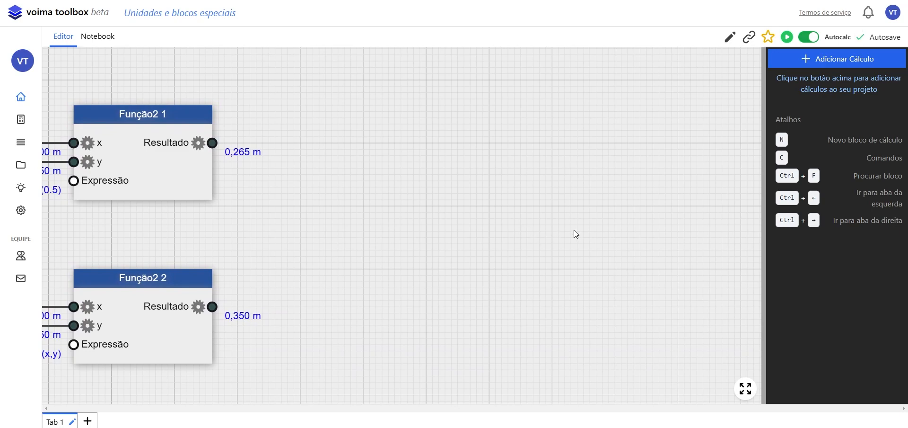
- Add a Função5 block to the right of the first Função2 block, level with it
key(ctrl+f)
text(funcao)
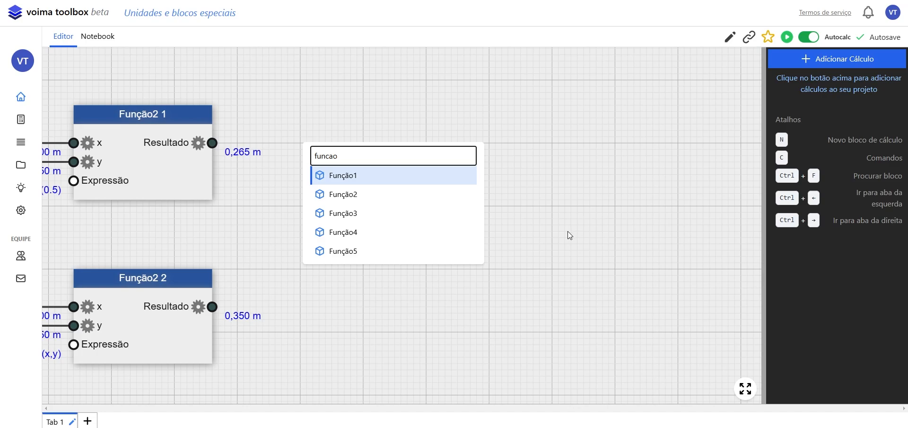
click(399, 251)
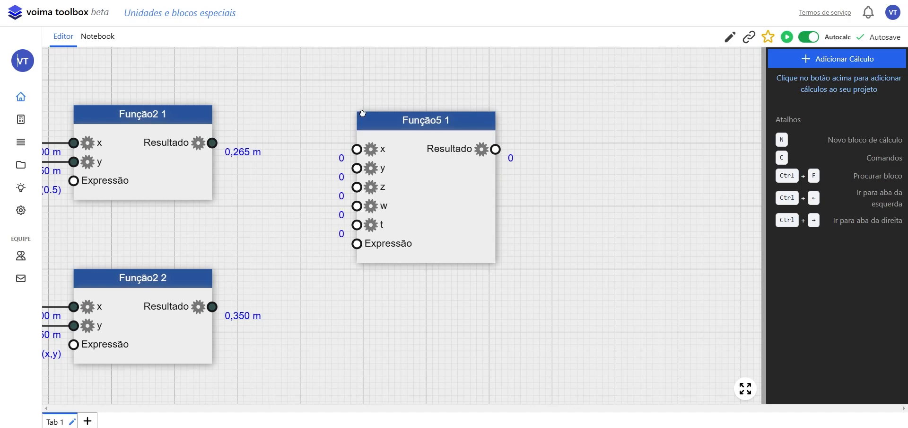
click(363, 109)
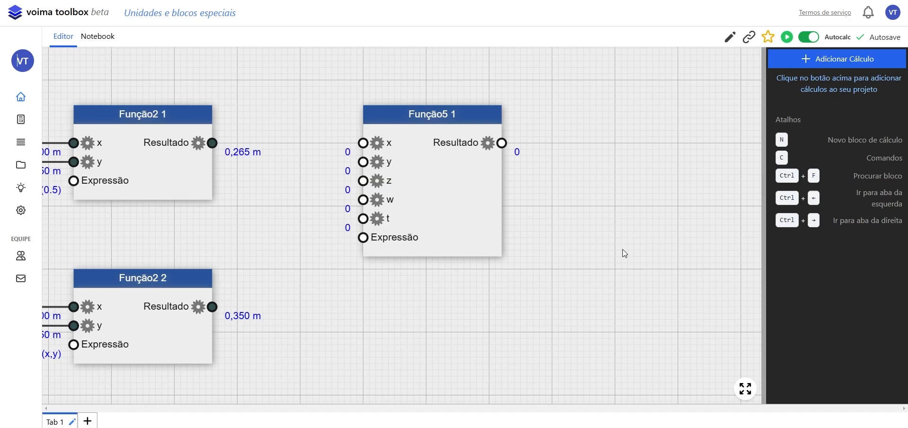
- Add a Função3 block to the right of the Função5 block and place it slightly lower
text(nfuncao)
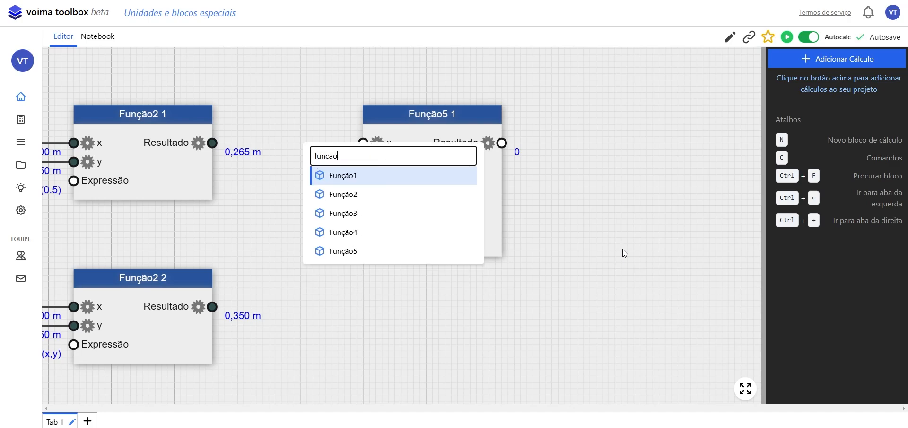
text(3)
key(Return)
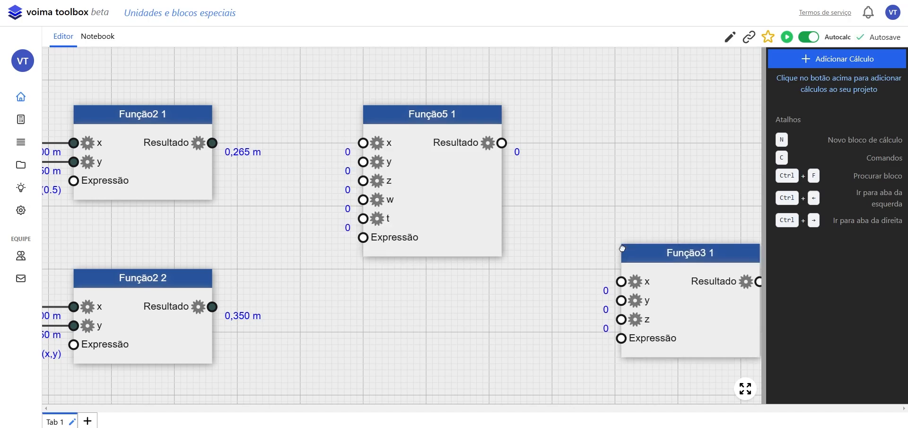
drag(622, 248, 617, 147)
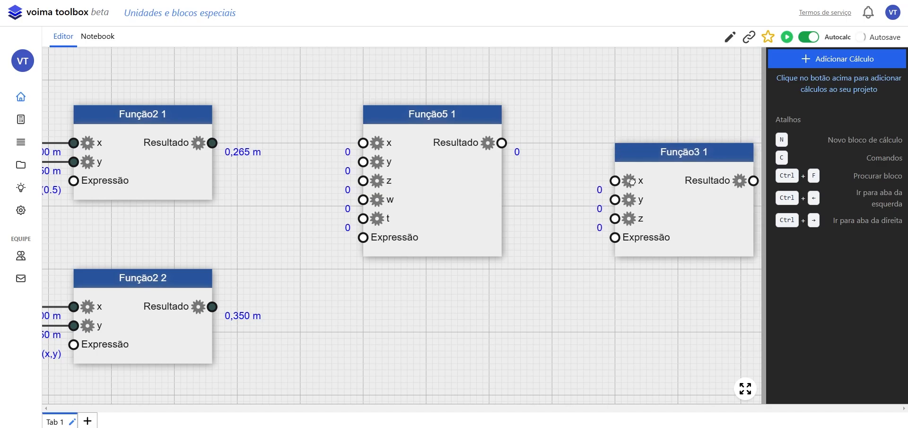
- Connect the Resultado output of the Função5 1 block to the x input of the Função3 1 block
drag(633, 181, 476, 171)
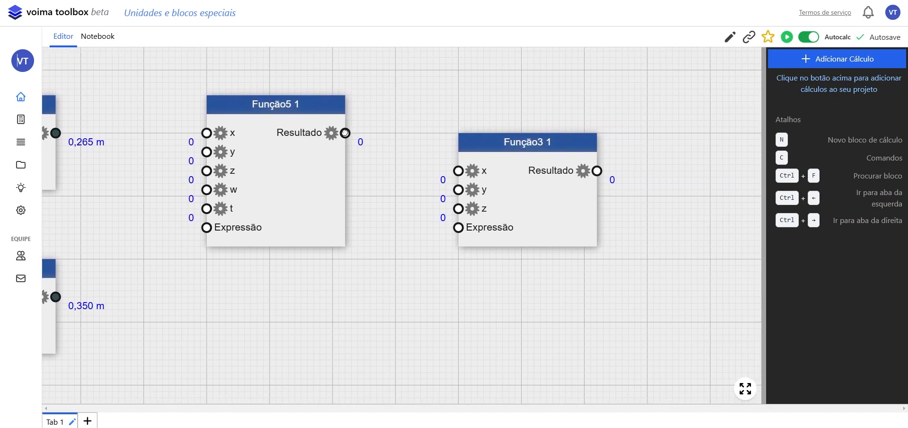
drag(345, 133, 458, 170)
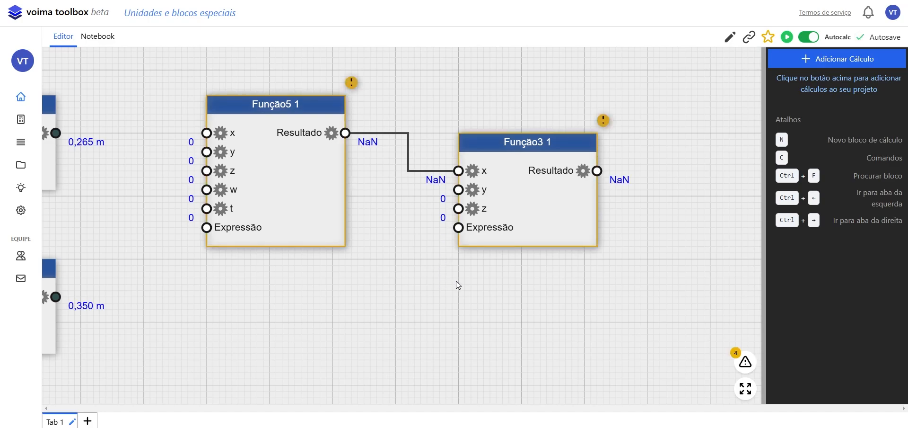
drag(458, 284, 456, 311)
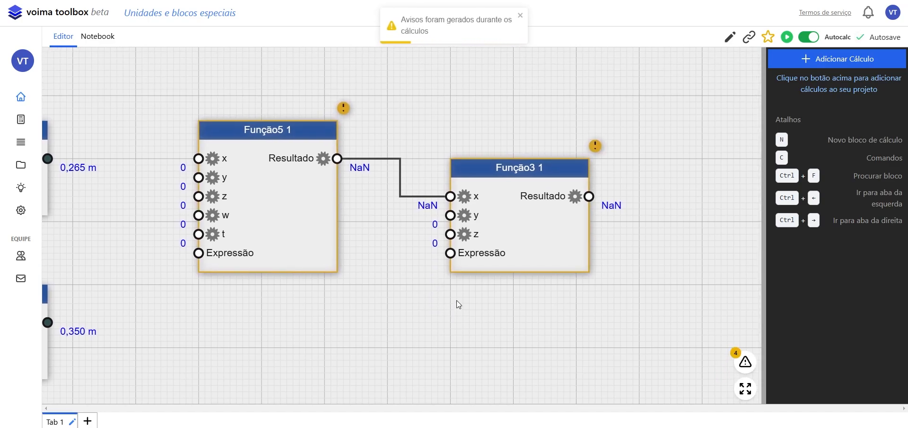